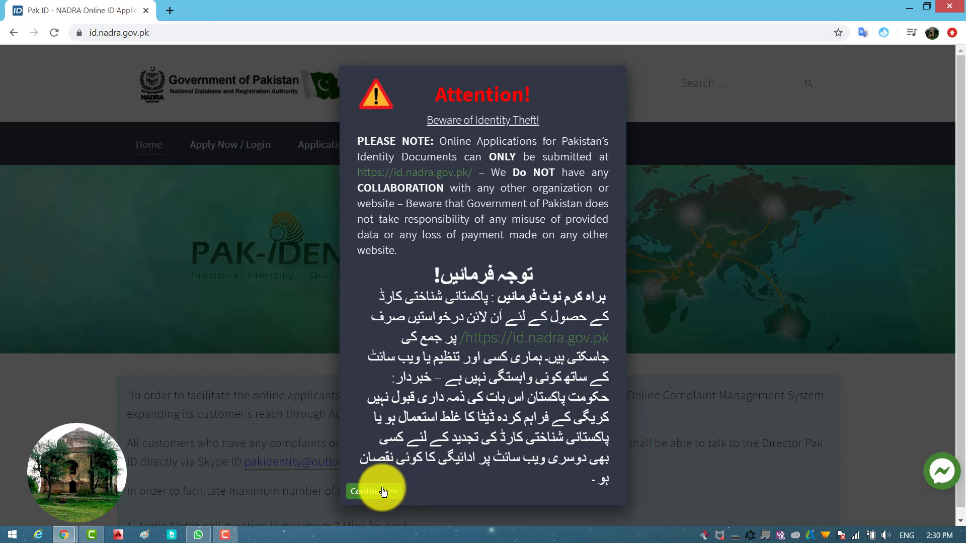
Dismiss the identity-theft attention notice and scroll down through the homepage sections
{"action": "left_click", "coordinate": [380, 492]}
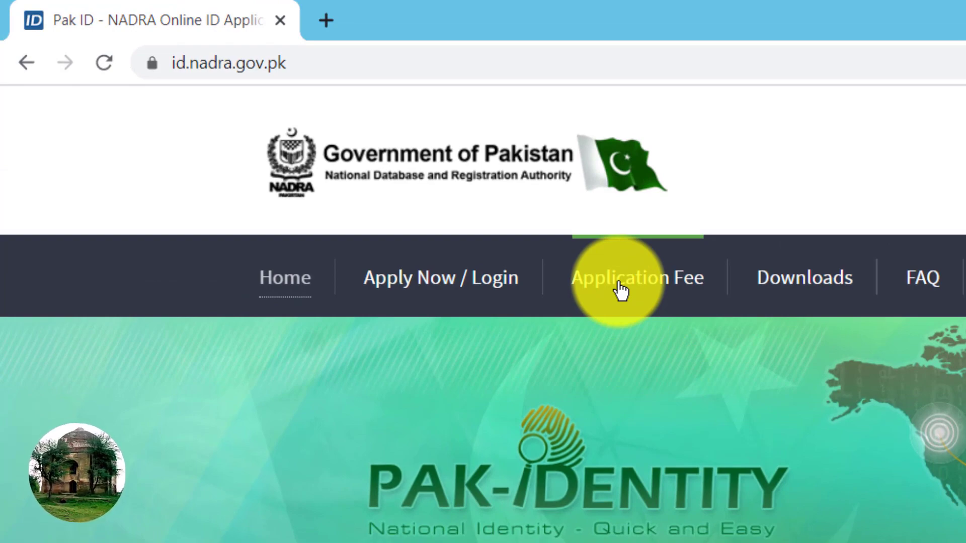
{"action": "scroll", "coordinate": [650, 366], "scroll_direction": "down", "scroll_amount": 5}
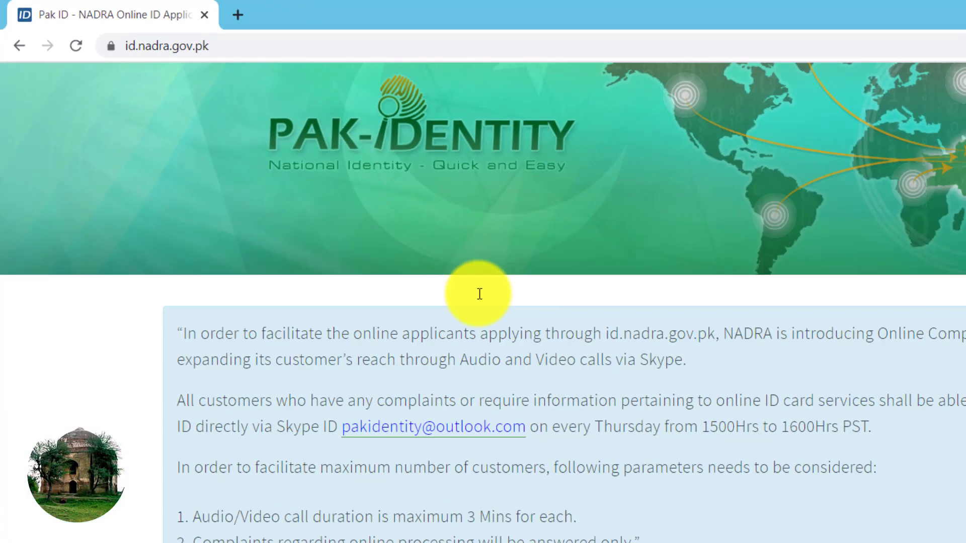
{"action": "scroll", "coordinate": [480, 294], "scroll_direction": "down", "scroll_amount": 6}
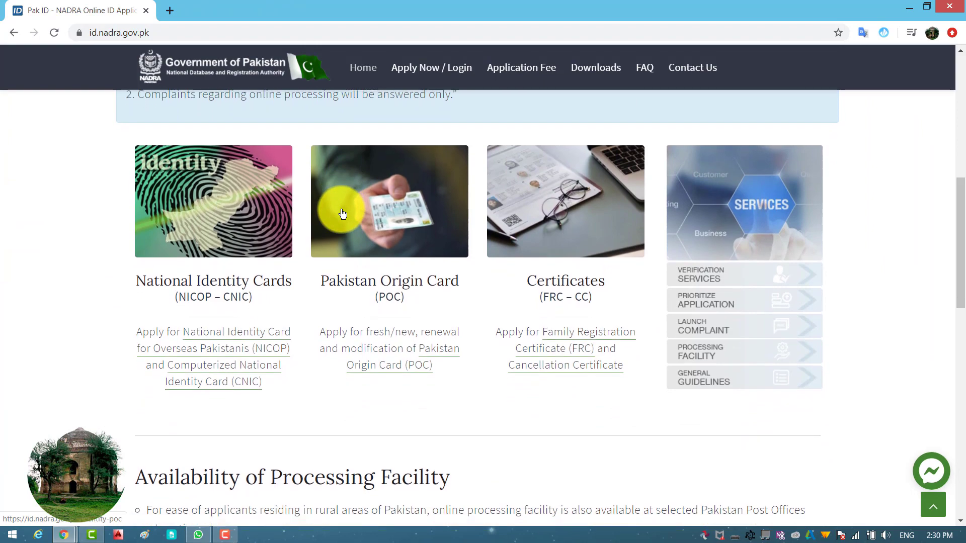
{"action": "scroll", "coordinate": [342, 214], "scroll_direction": "down", "scroll_amount": 5}
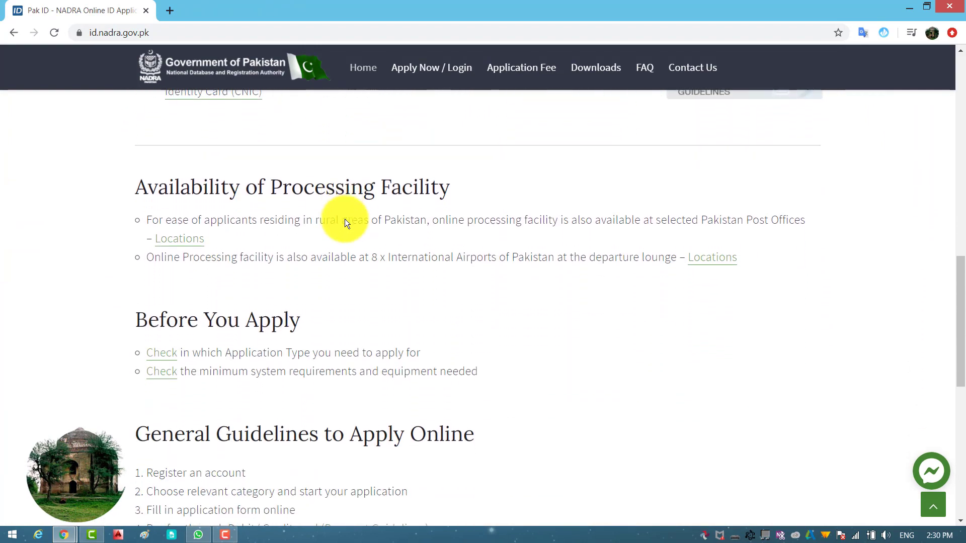
{"action": "scroll", "coordinate": [312, 271], "scroll_direction": "down", "scroll_amount": 1}
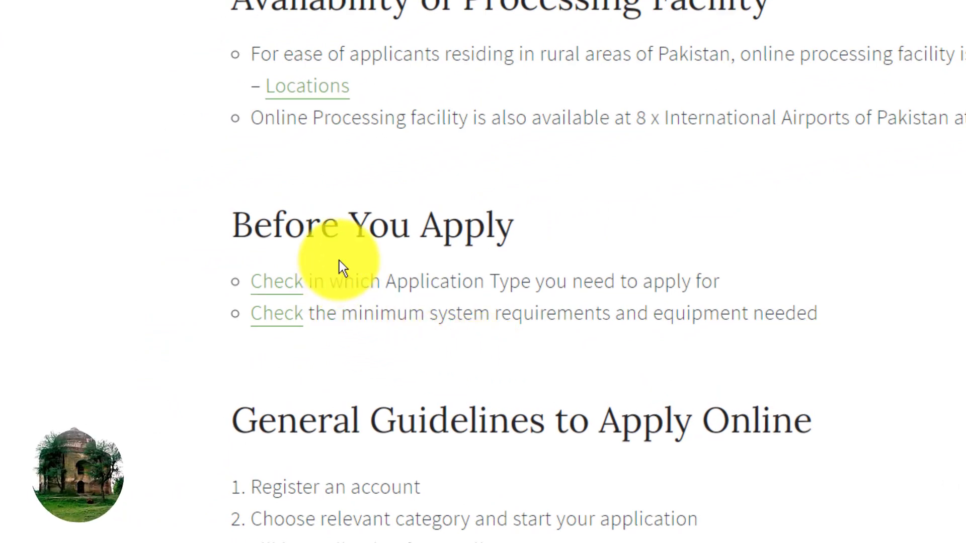
Highlight the Before You Apply text, clear the selection, and return to the top banner
{"action": "left_click_drag", "start_coordinate": [223, 210], "coordinate": [843, 324]}
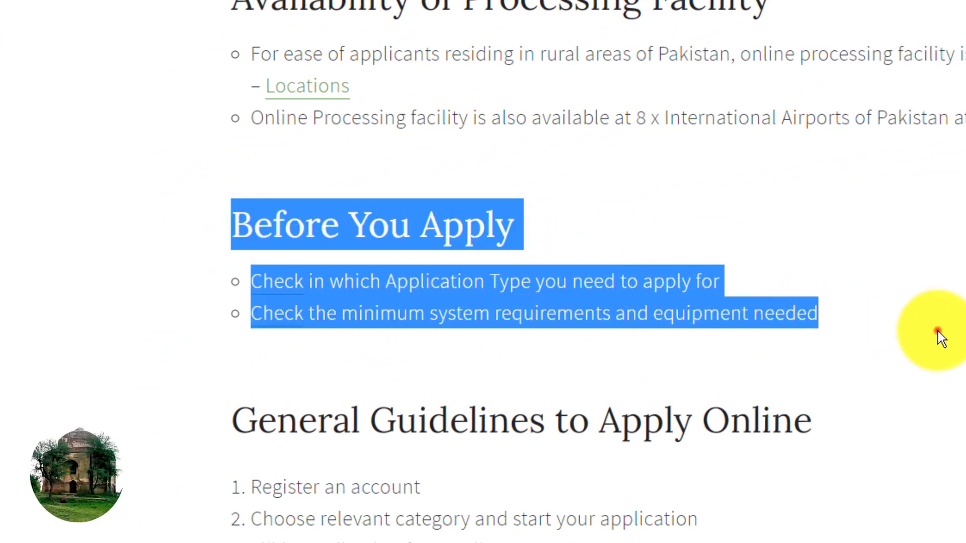
{"action": "left_click", "coordinate": [939, 334]}
{"action": "scroll", "coordinate": [553, 319], "scroll_direction": "up", "scroll_amount": 1}
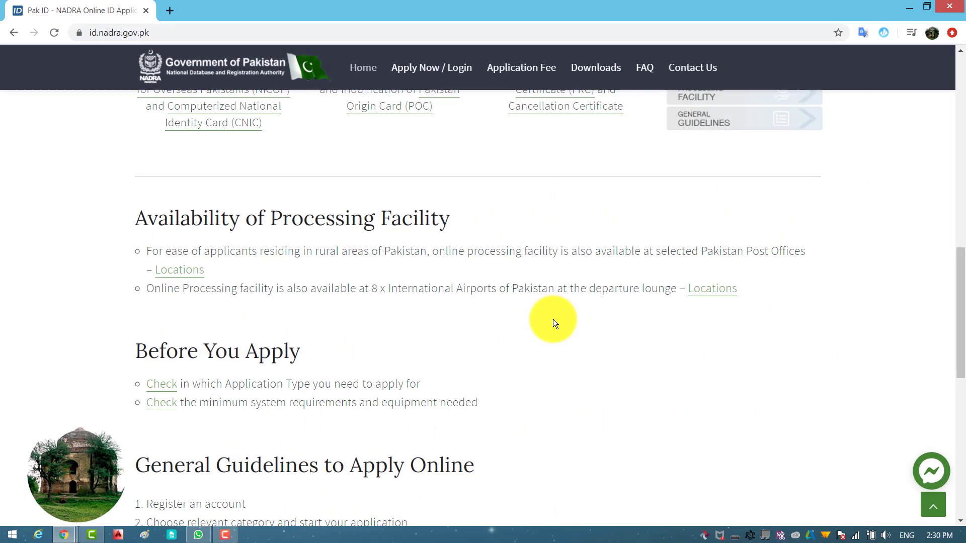
{"action": "scroll", "coordinate": [553, 321], "scroll_direction": "up", "scroll_amount": 10}
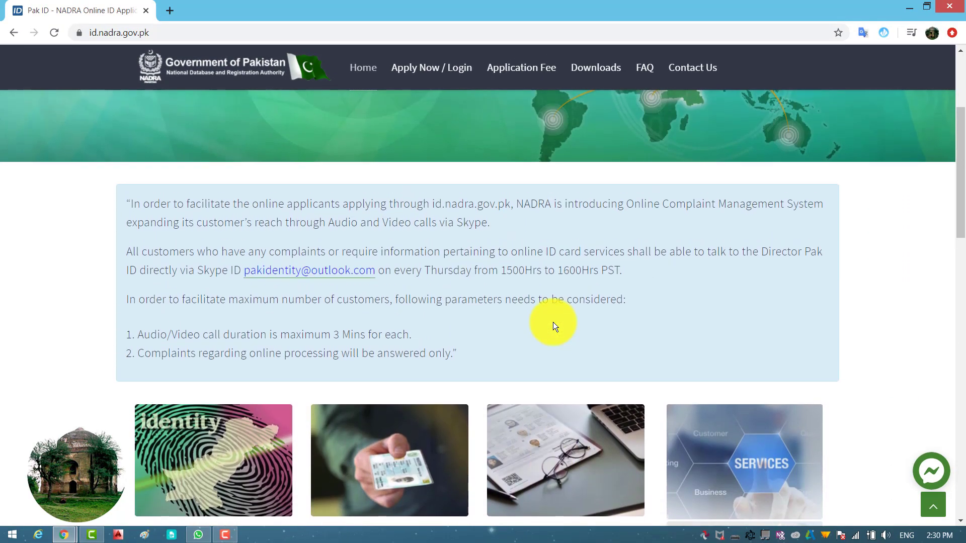
{"action": "scroll", "coordinate": [554, 322], "scroll_direction": "up", "scroll_amount": 4}
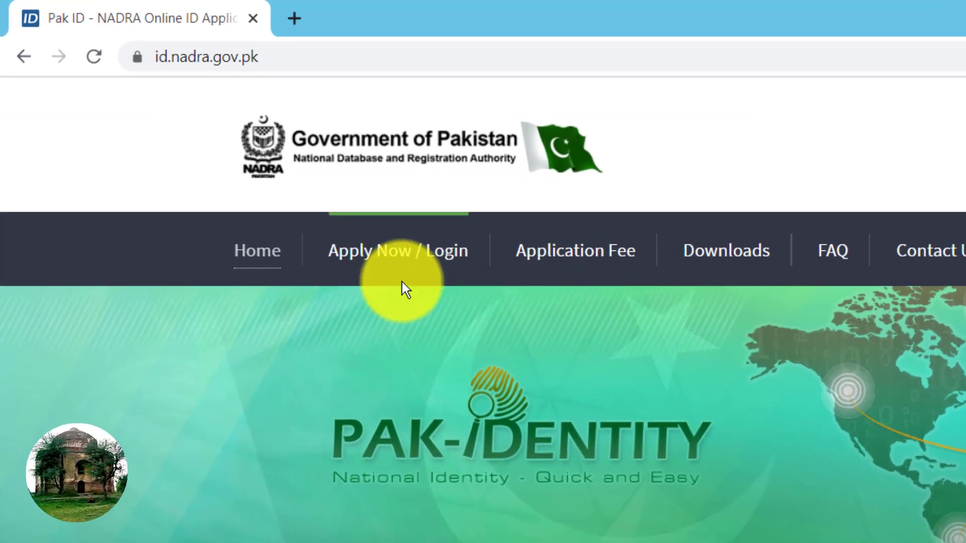
Open the sign-in page, look over the Create a New Account form, then return to login
{"action": "left_click", "coordinate": [396, 255]}
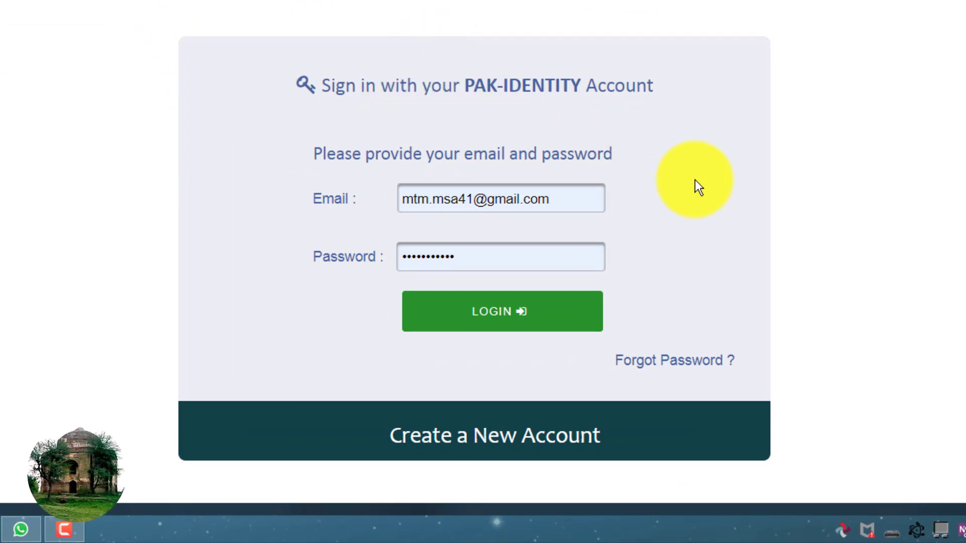
{"action": "left_click", "coordinate": [477, 447]}
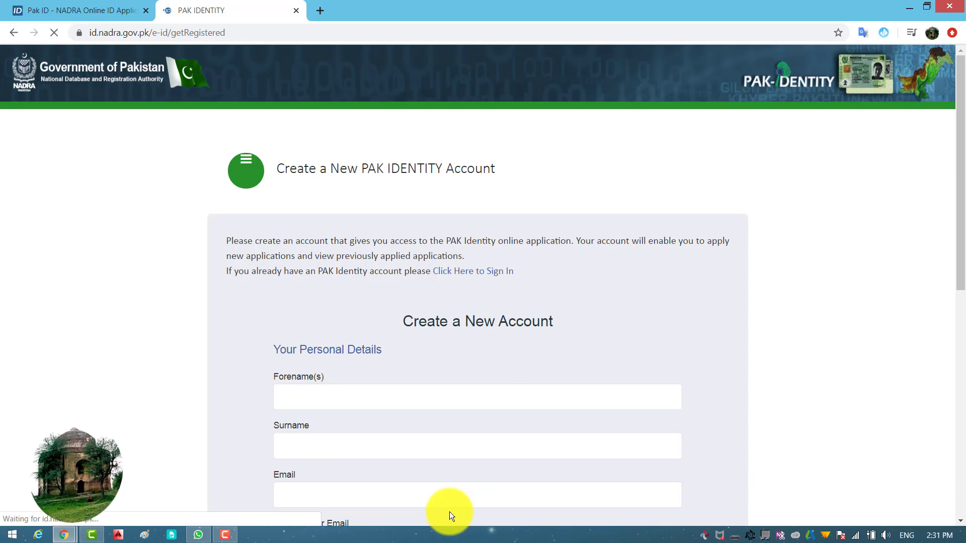
{"action": "scroll", "coordinate": [438, 421], "scroll_direction": "down", "scroll_amount": 4}
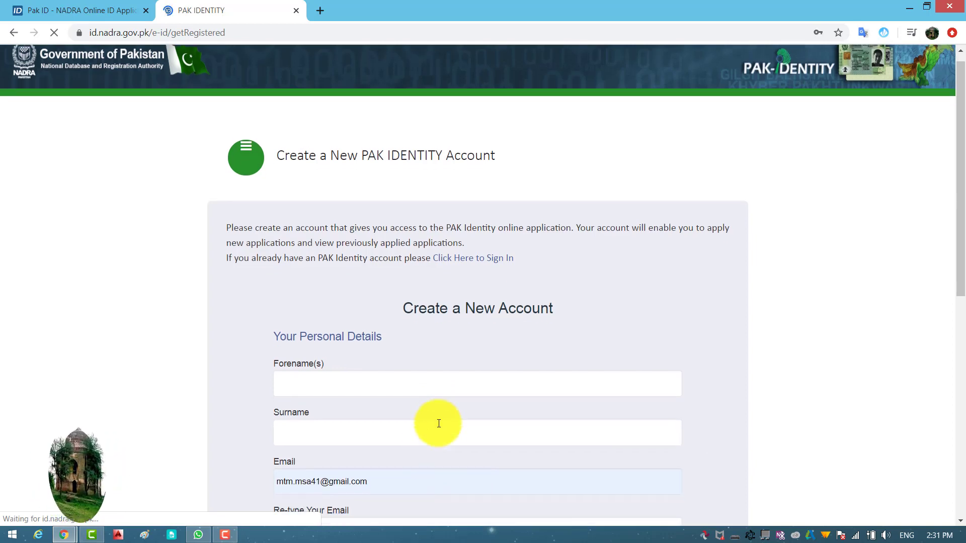
{"action": "scroll", "coordinate": [439, 427], "scroll_direction": "down", "scroll_amount": 2}
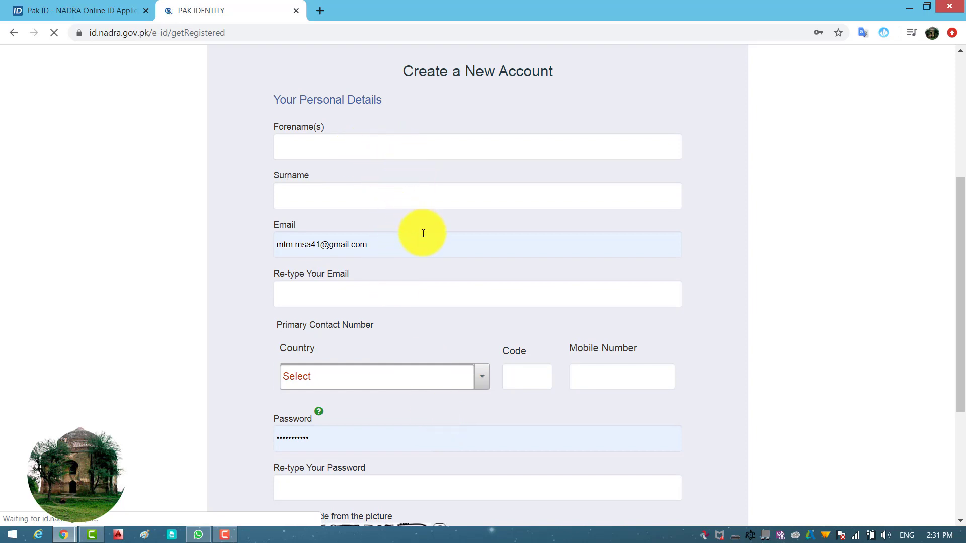
{"action": "scroll", "coordinate": [429, 276], "scroll_direction": "down", "scroll_amount": 2}
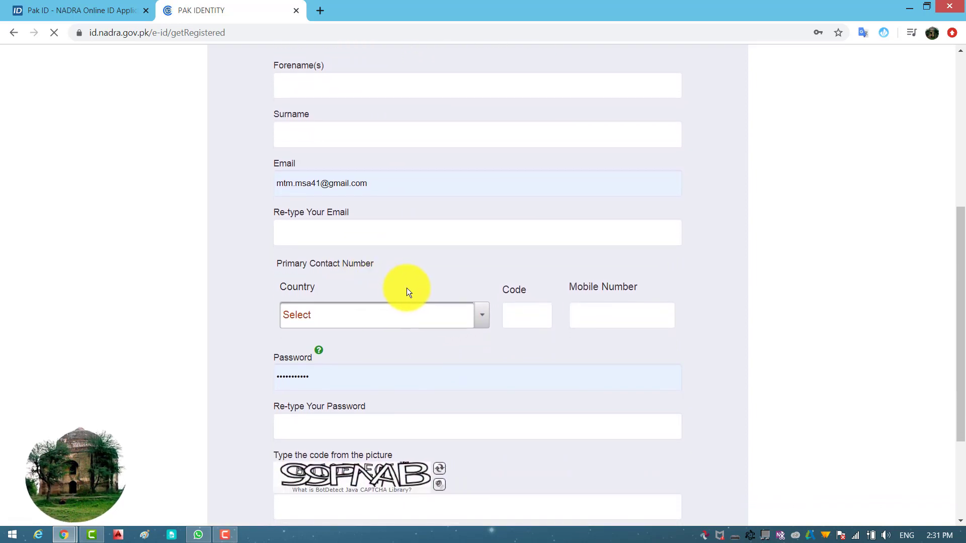
{"action": "scroll", "coordinate": [407, 288], "scroll_direction": "down", "scroll_amount": 2}
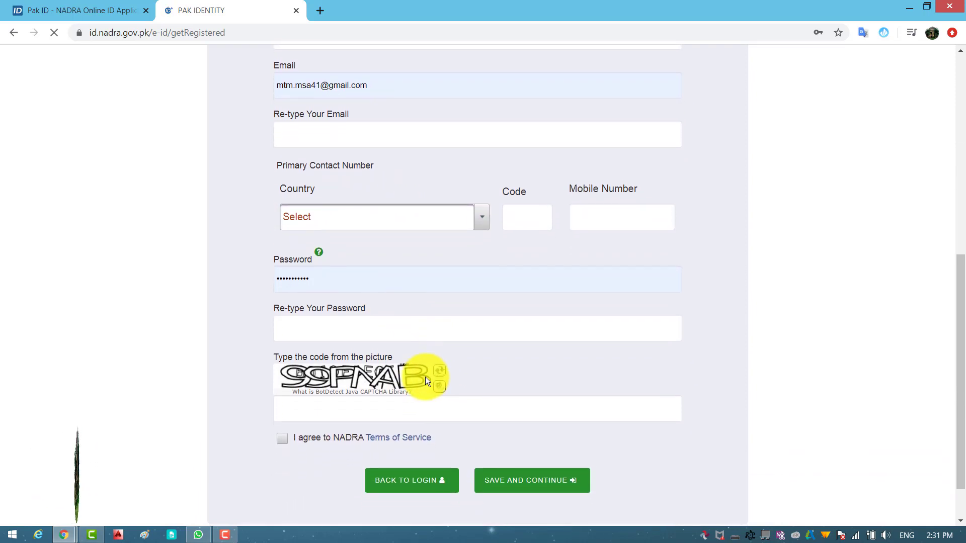
{"action": "scroll", "coordinate": [428, 376], "scroll_direction": "down", "scroll_amount": 1}
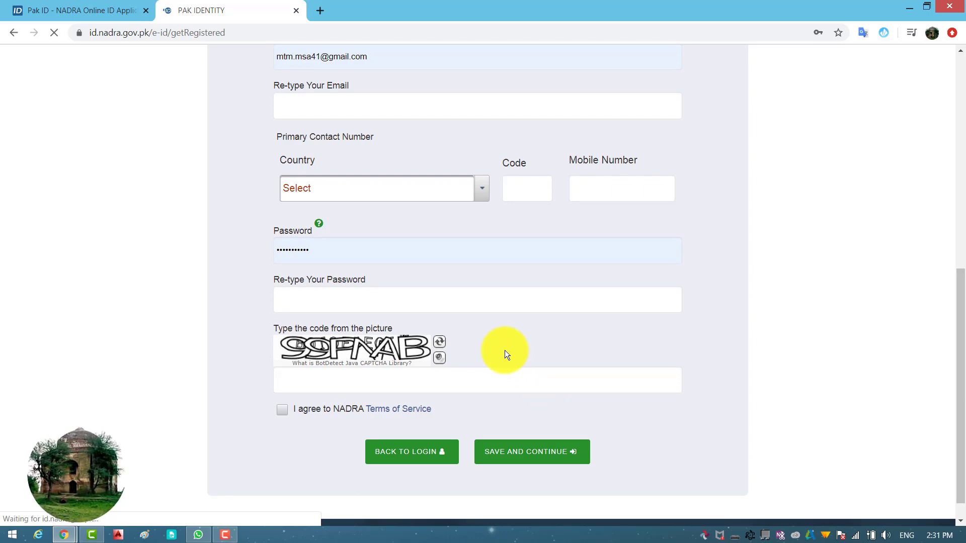
{"action": "left_click", "coordinate": [411, 459]}
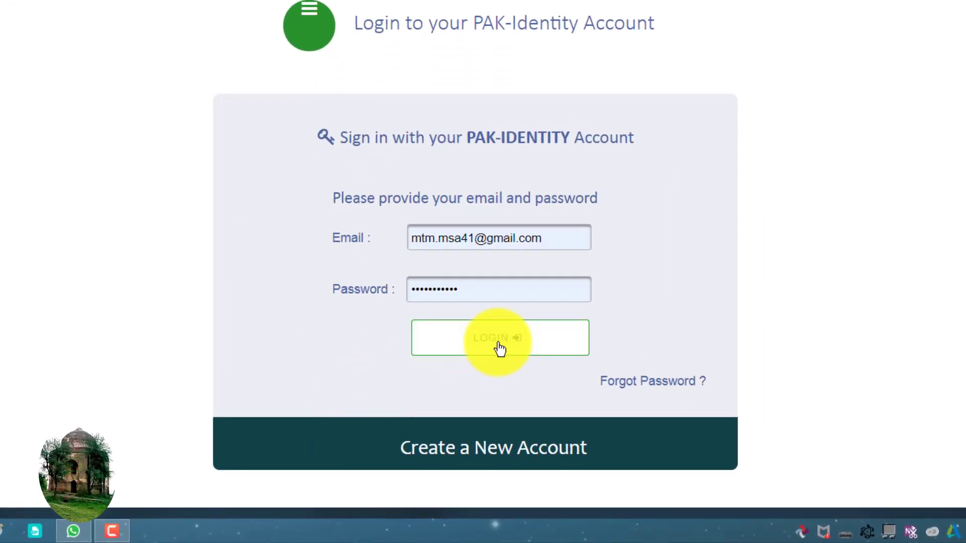
Log in, accept the Terms and Conditions, and skip the password reset with Not Now
{"action": "left_click", "coordinate": [499, 347]}
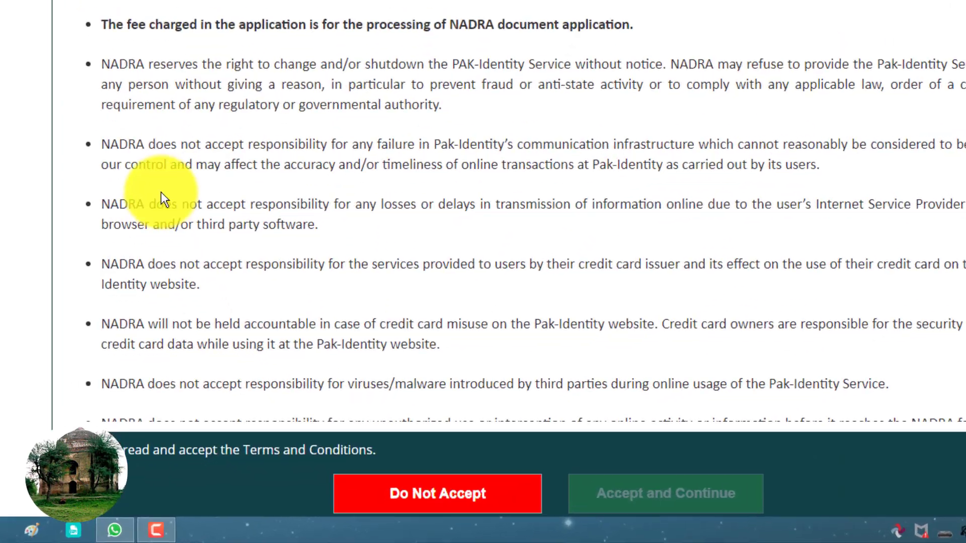
{"action": "scroll", "coordinate": [59, 181], "scroll_direction": "down", "scroll_amount": 2}
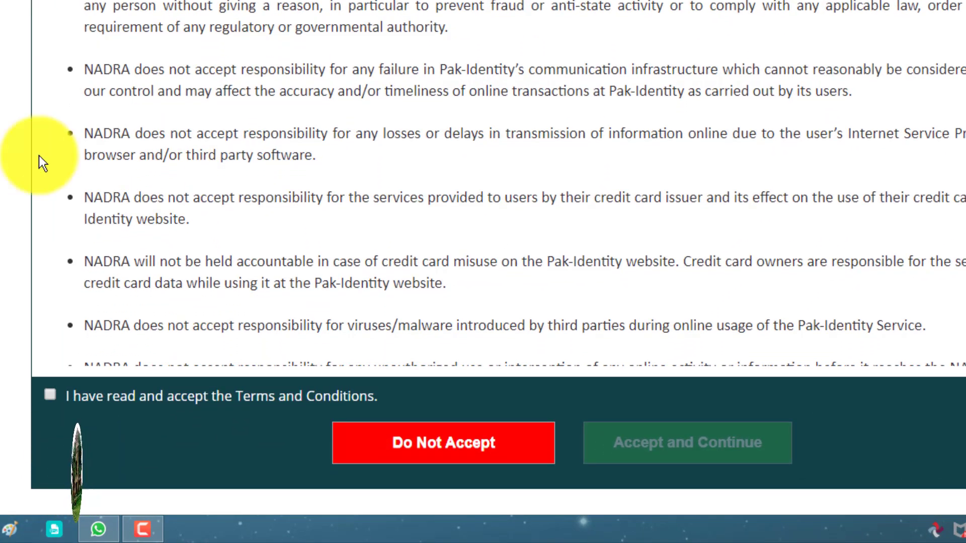
{"action": "scroll", "coordinate": [237, 151], "scroll_direction": "down", "scroll_amount": 6}
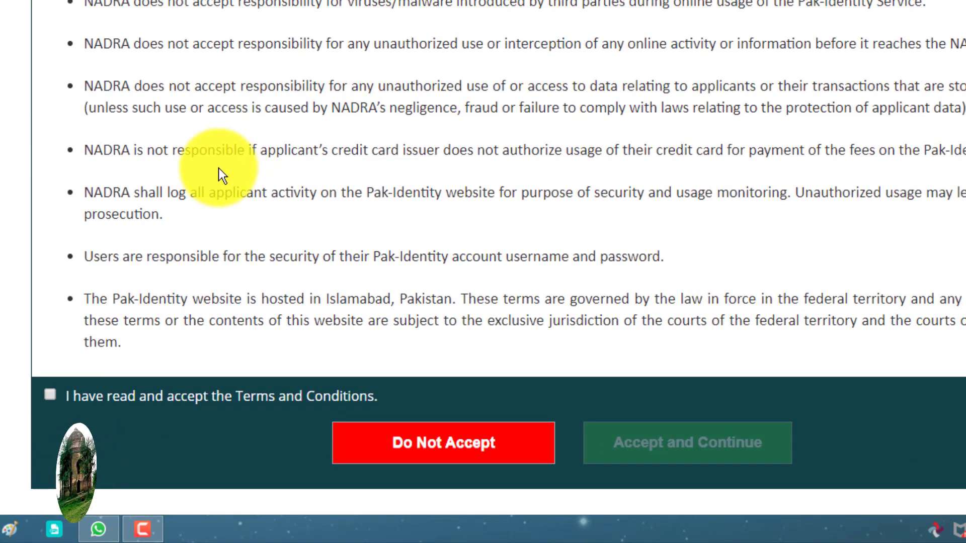
{"action": "left_click", "coordinate": [48, 395]}
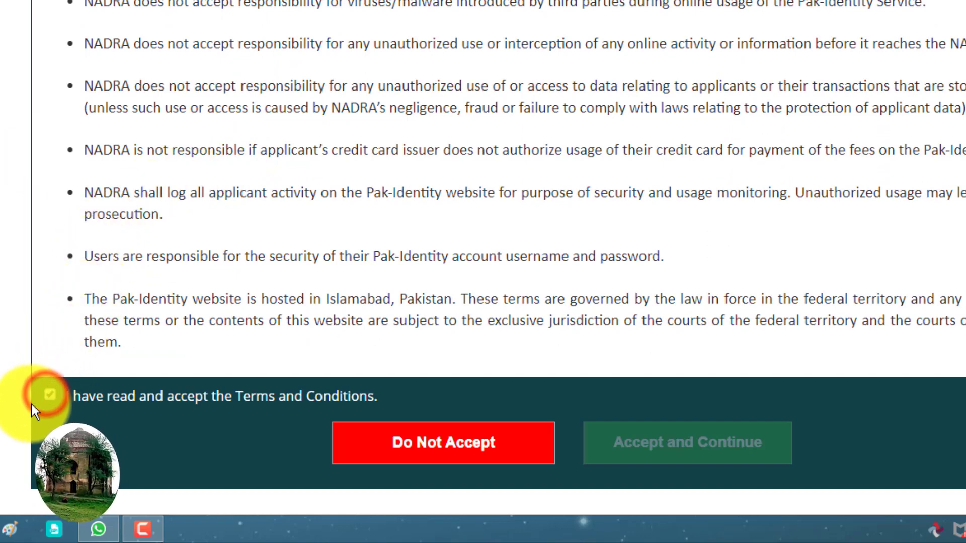
{"action": "left_click", "coordinate": [692, 473]}
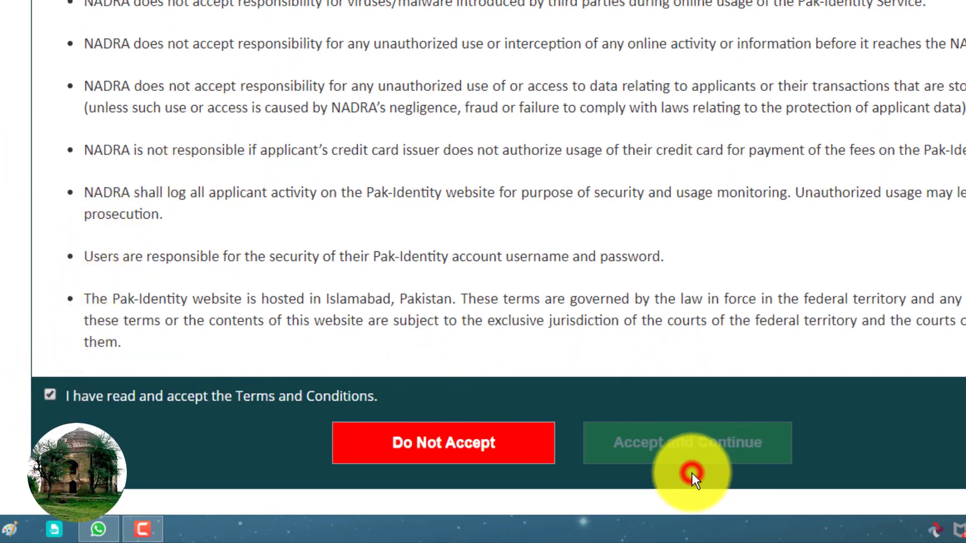
{"action": "left_click", "coordinate": [683, 449]}
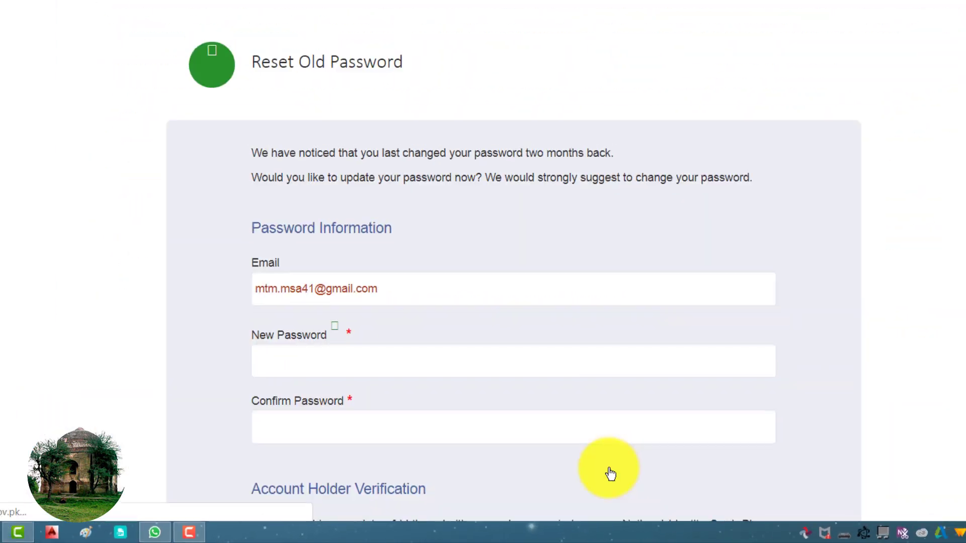
{"action": "scroll", "coordinate": [551, 469], "scroll_direction": "down", "scroll_amount": 5}
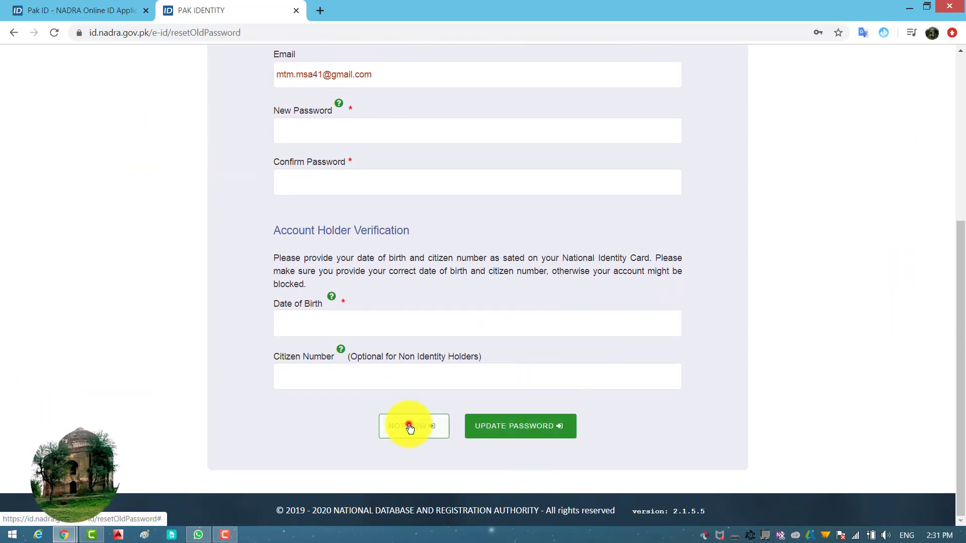
{"action": "left_click", "coordinate": [405, 427]}
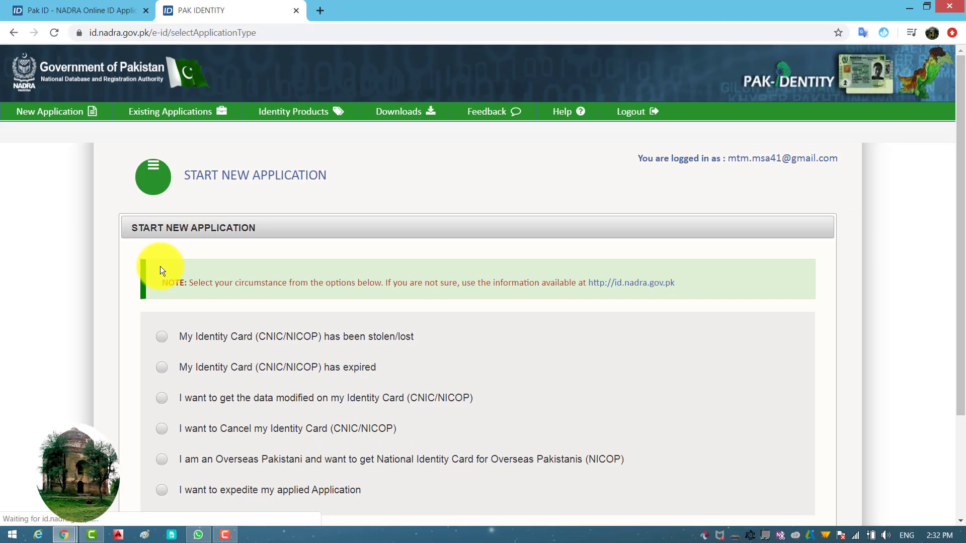
Choose the stolen/lost identity card option and start the Reprint Lost application
{"action": "scroll", "coordinate": [143, 280], "scroll_direction": "down", "scroll_amount": 3}
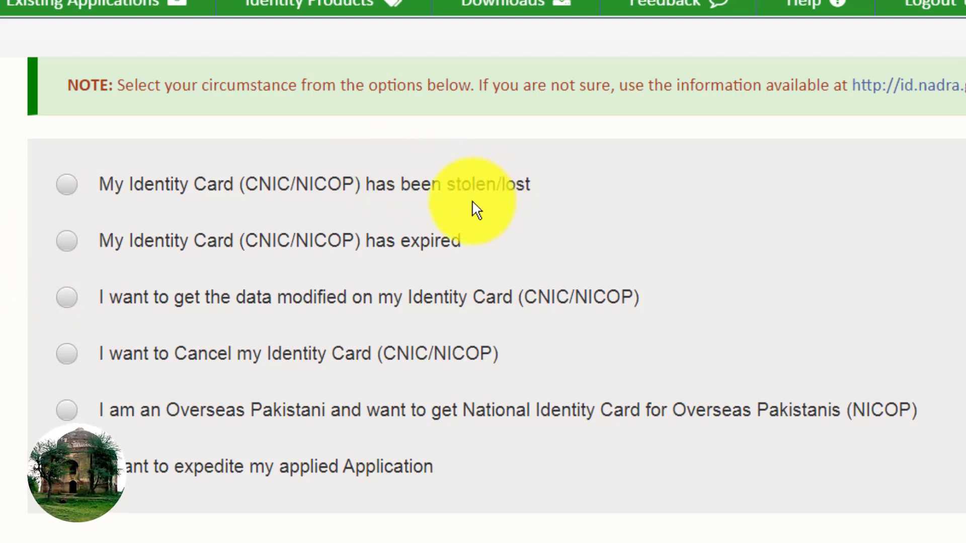
{"action": "left_click", "coordinate": [66, 184]}
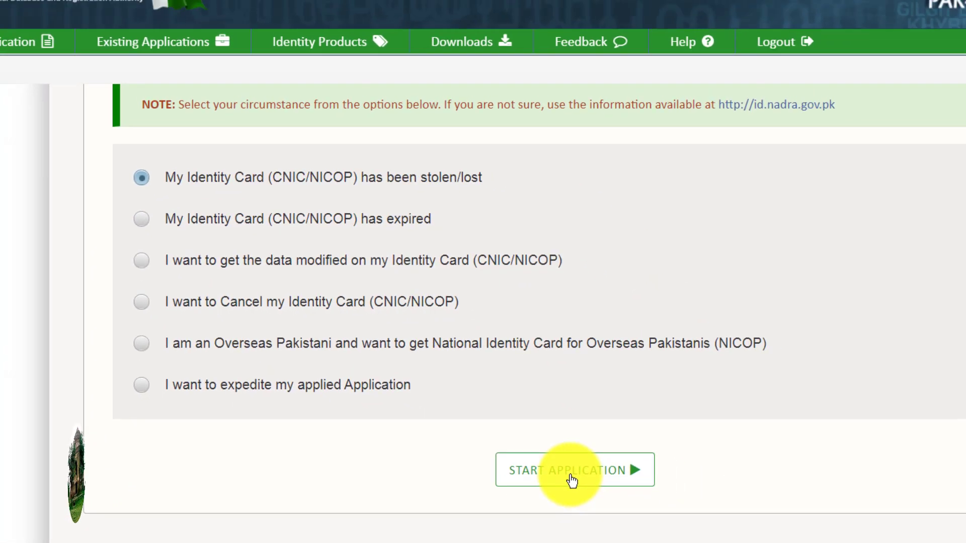
{"action": "left_click", "coordinate": [621, 513]}
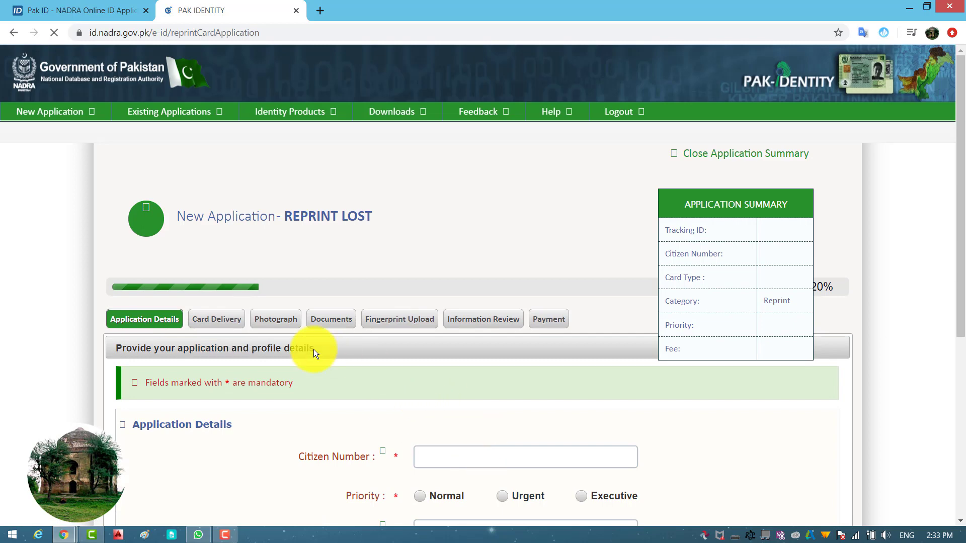
Enter and verify the applicant's citizen number and choose Urgent processing priority
{"action": "scroll", "coordinate": [315, 348], "scroll_direction": "down", "scroll_amount": 1}
{"action": "scroll", "coordinate": [315, 348], "scroll_direction": "down", "scroll_amount": 1}
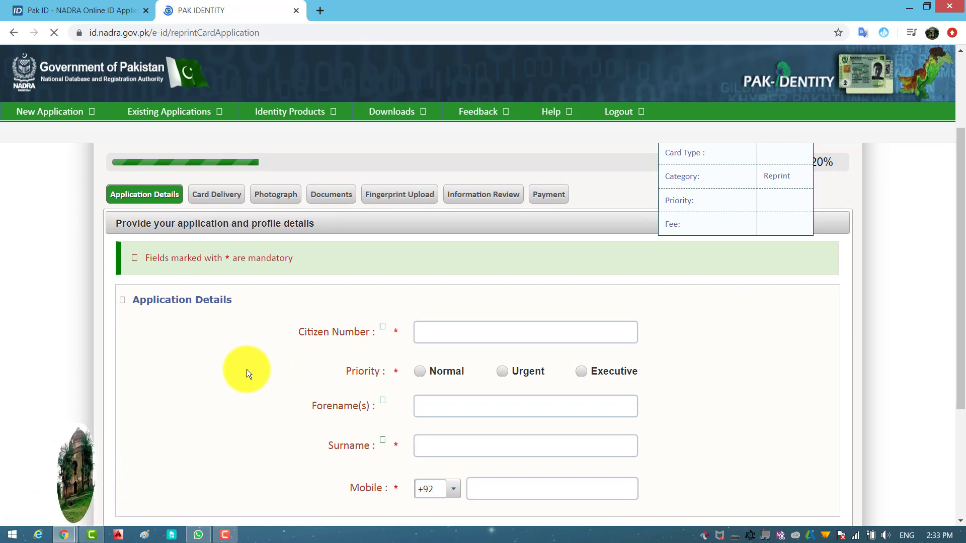
{"action": "scroll", "coordinate": [232, 374], "scroll_direction": "down", "scroll_amount": 1}
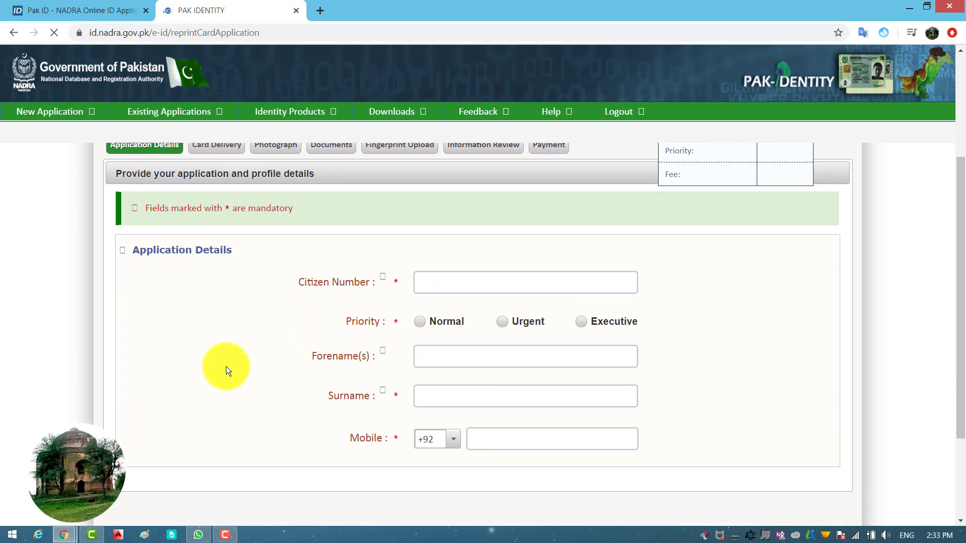
{"action": "left_click", "coordinate": [420, 273]}
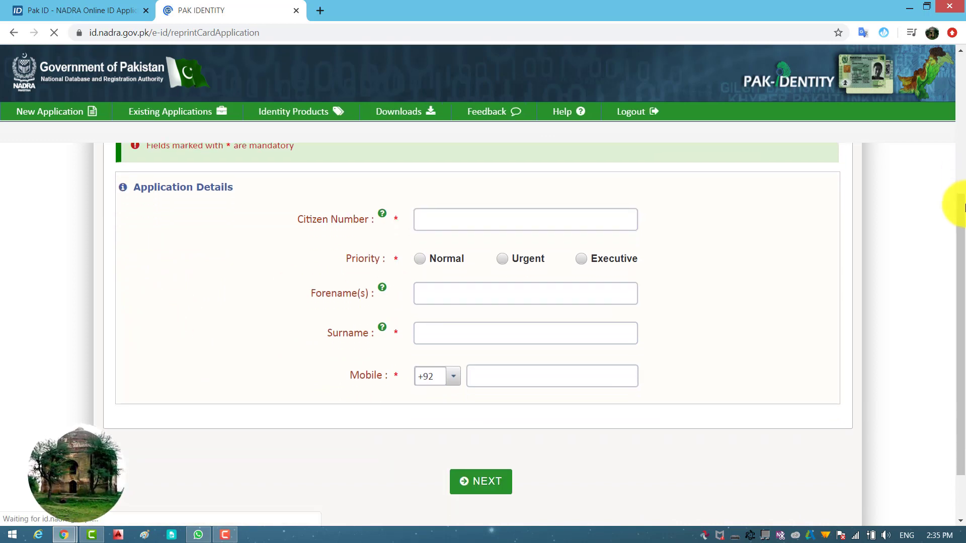
{"action": "scroll", "coordinate": [953, 221], "scroll_direction": "down", "scroll_amount": 1}
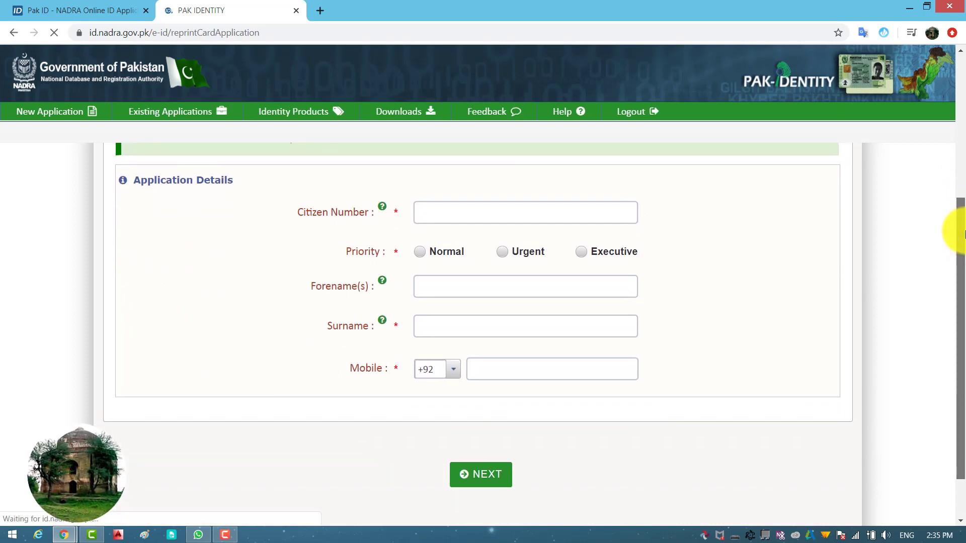
{"action": "left_click", "coordinate": [418, 208]}
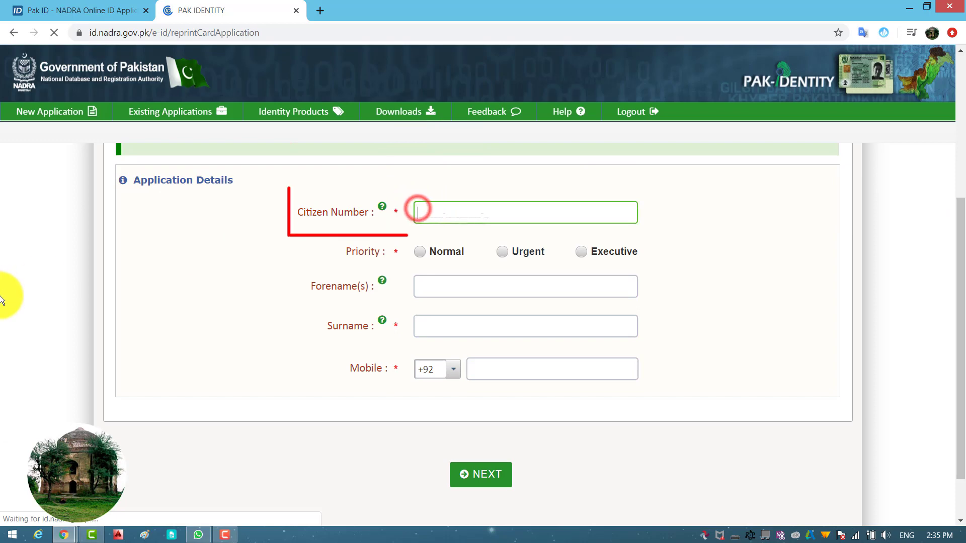
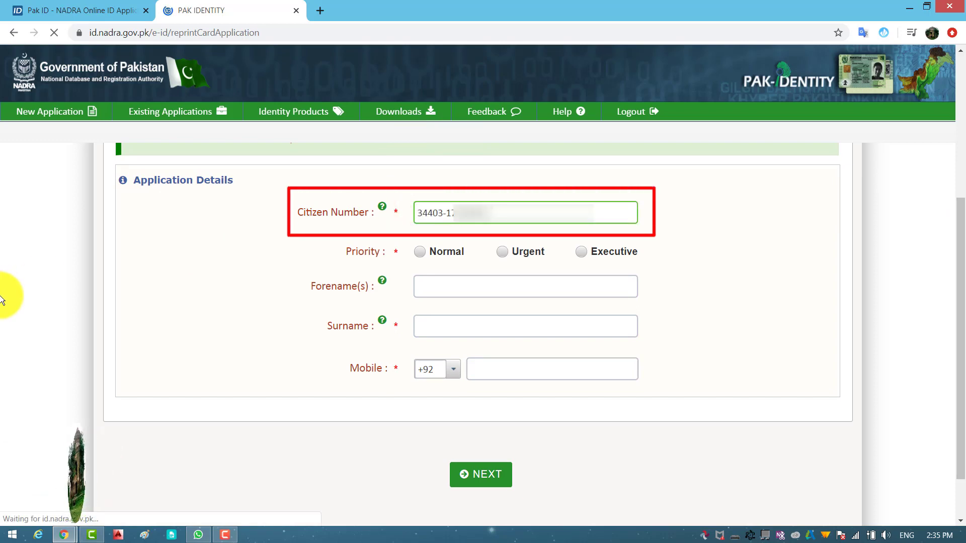
{"action": "left_click", "coordinate": [286, 248]}
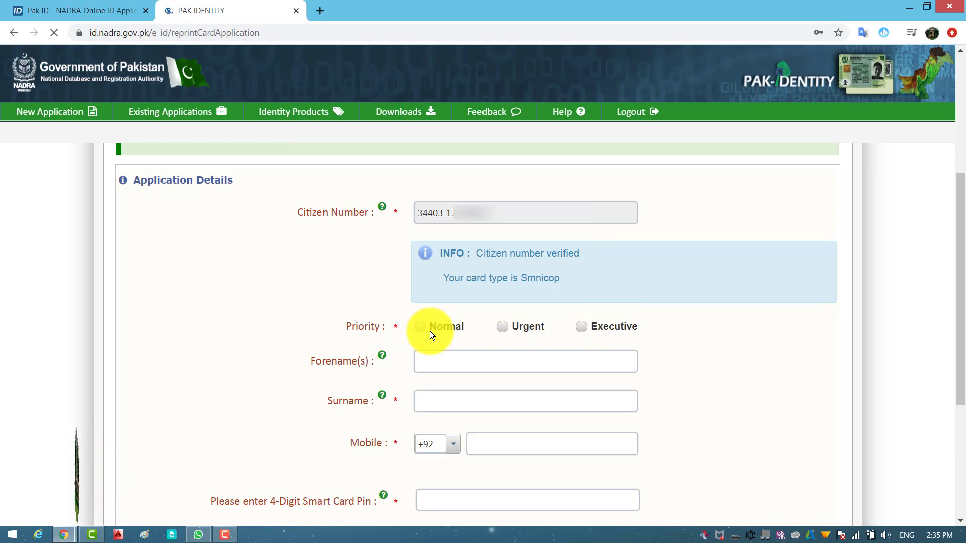
{"action": "left_click", "coordinate": [503, 329]}
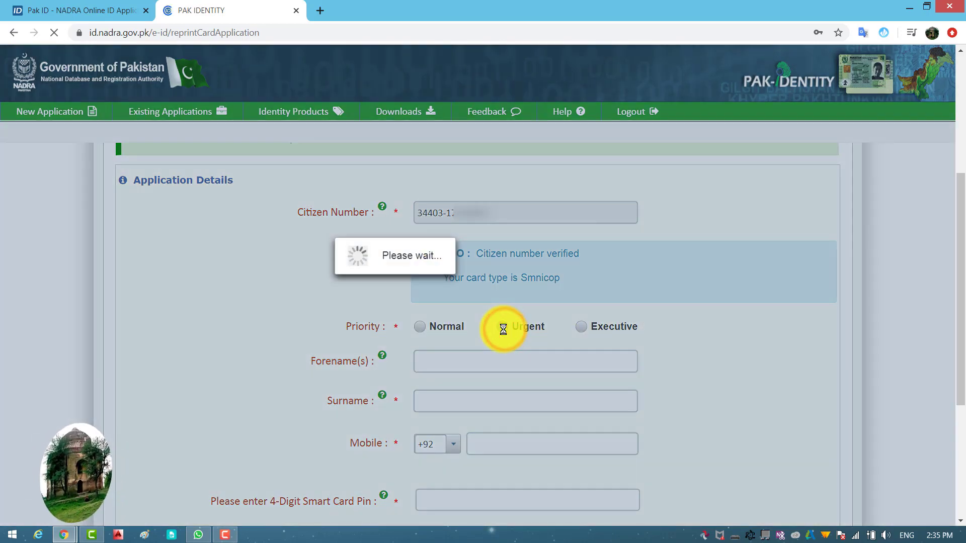
{"action": "left_click_drag", "start_coordinate": [960, 199], "coordinate": [964, 276]}
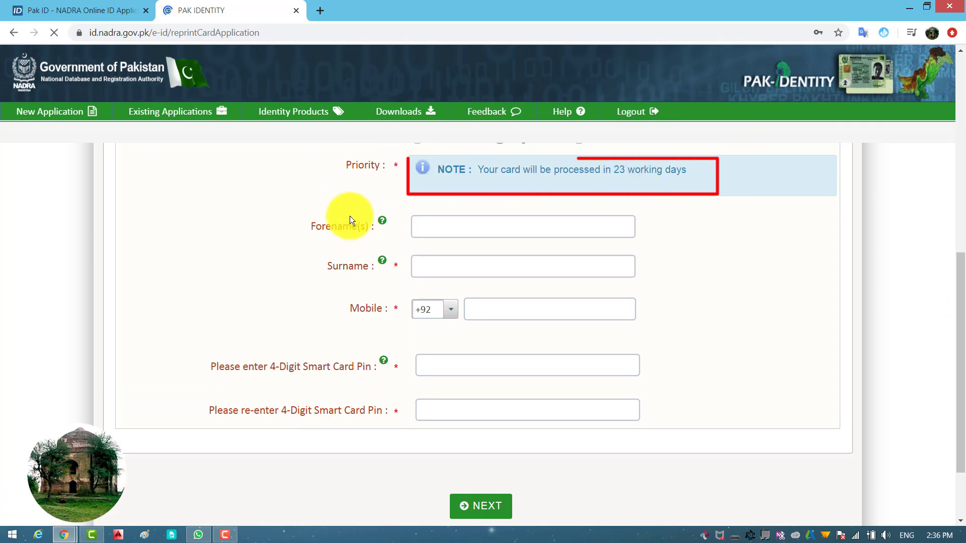
Fill in the applicant's forename, surname and mobile number
{"action": "left_click", "coordinate": [450, 225]}
{"action": "type", "text": "TAYYAB"}
{"action": "key", "text": "Tab"}
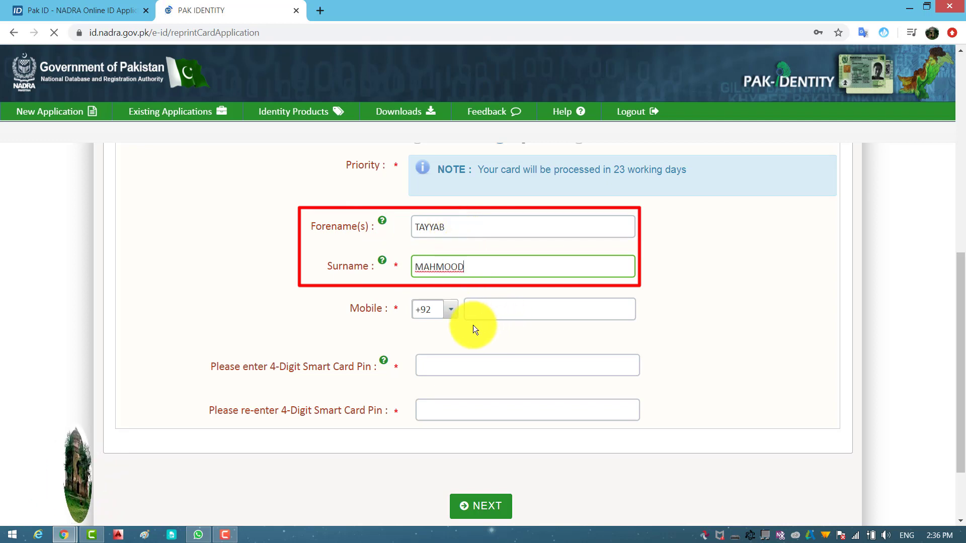
{"action": "left_click", "coordinate": [470, 309]}
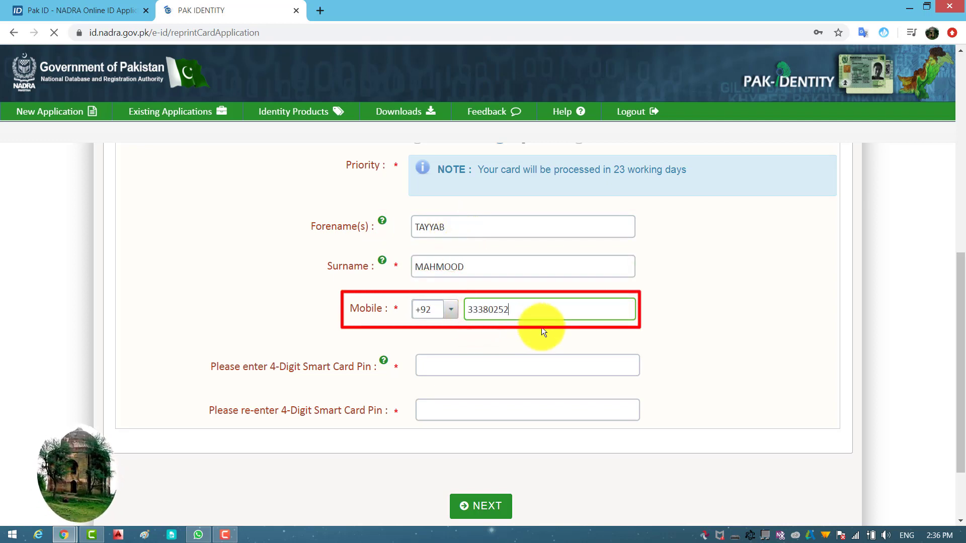
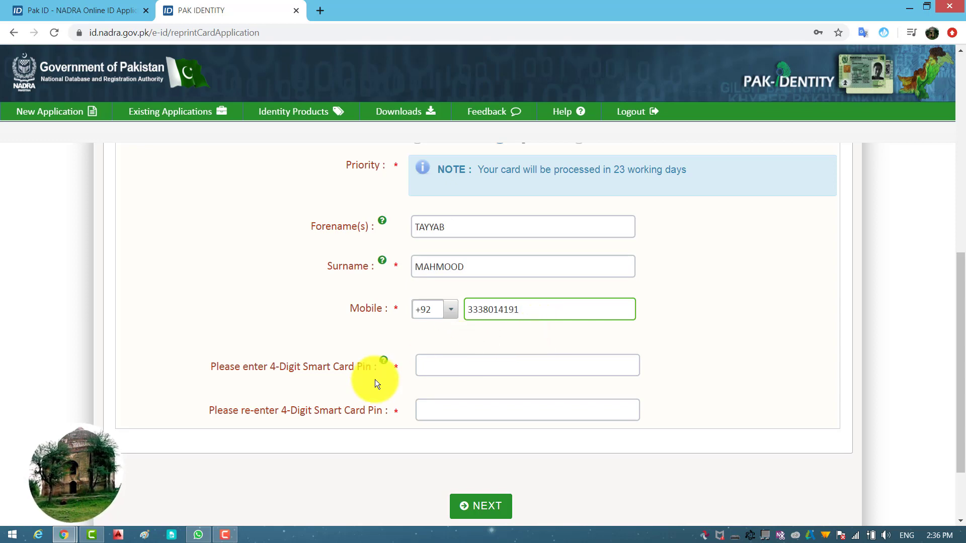
Enter the 4-digit smart card PIN twice and submit the application details
{"action": "left_click", "coordinate": [431, 368]}
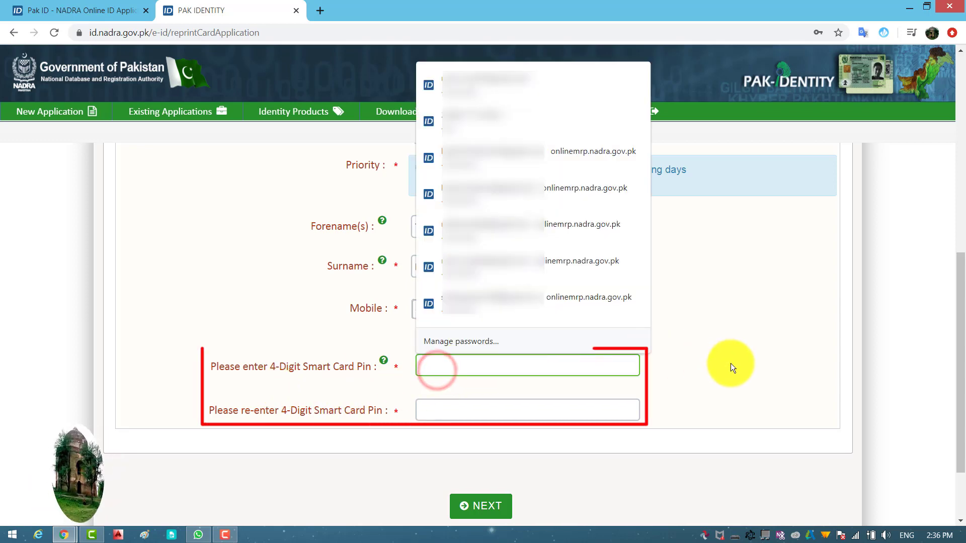
{"action": "type", "text": "••••"}
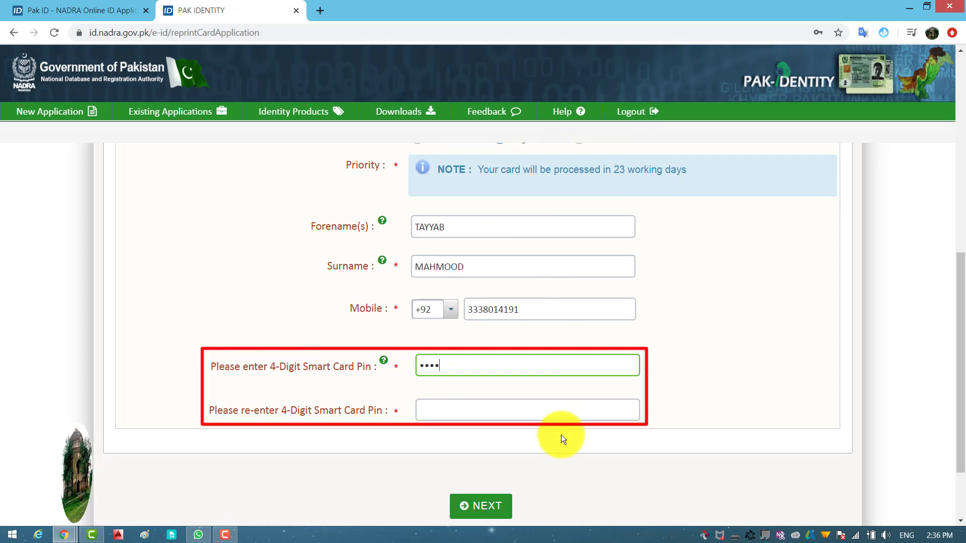
{"action": "left_click", "coordinate": [503, 413]}
{"action": "type", "text": "••••"}
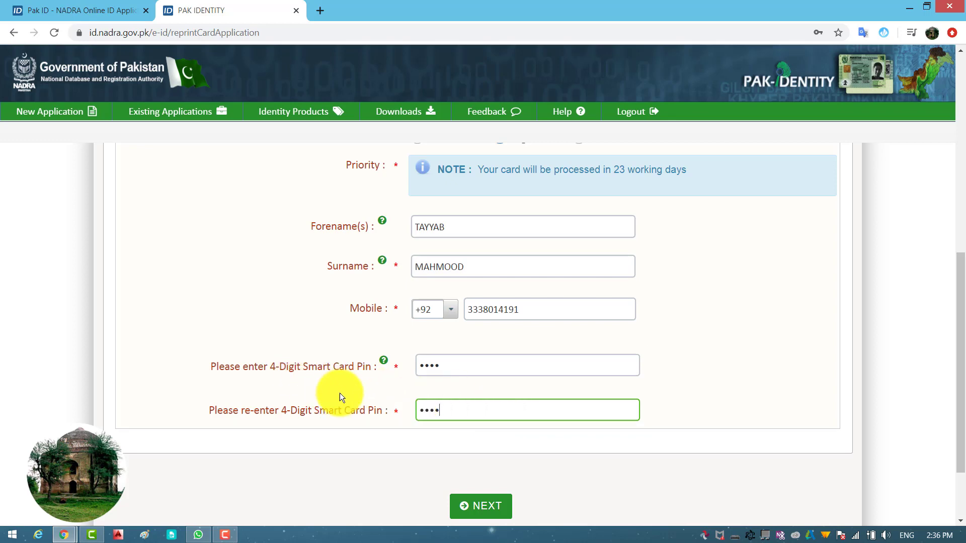
{"action": "left_click", "coordinate": [472, 508]}
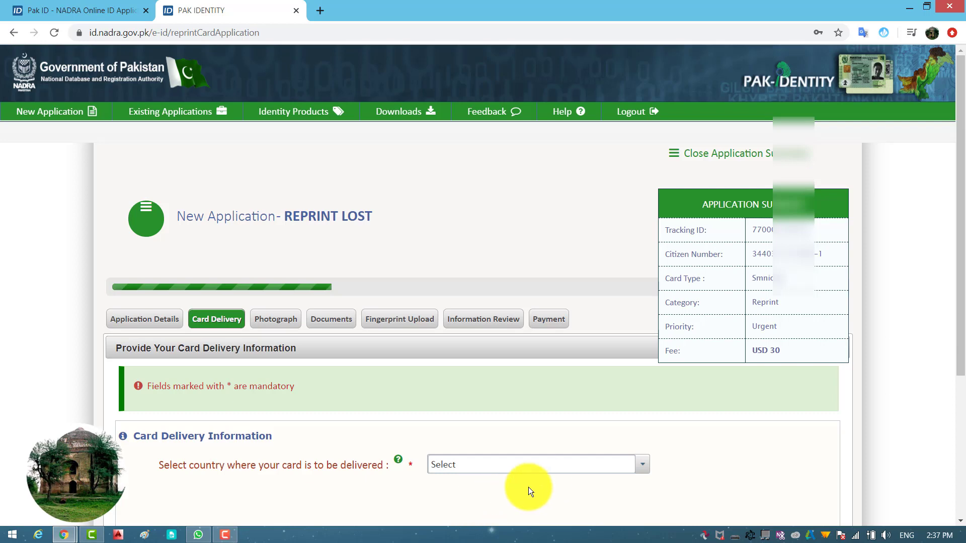
Search 'SAU' in the delivery country list and select Saudi Arabia
{"action": "left_click_drag", "start_coordinate": [960, 201], "coordinate": [960, 286]}
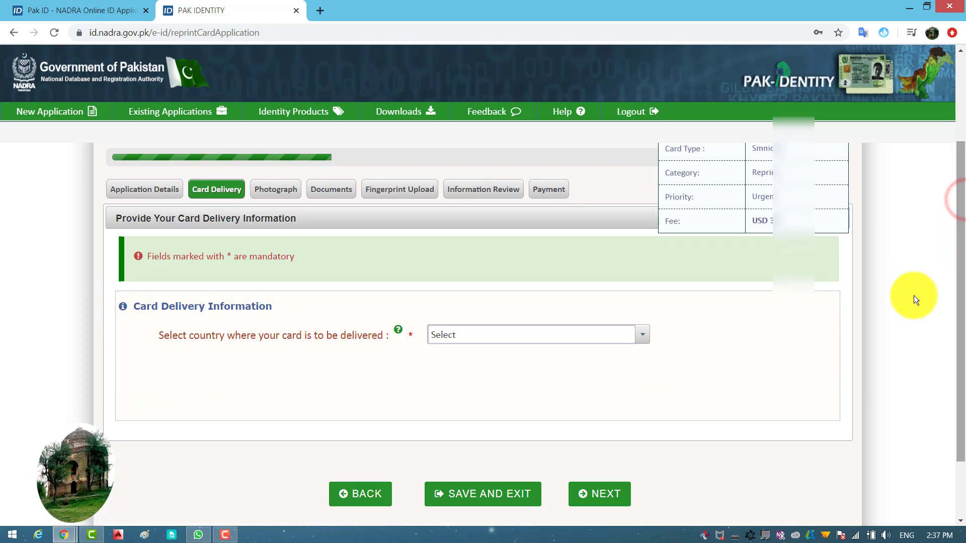
{"action": "left_click", "coordinate": [564, 335]}
{"action": "type", "text": "SAU"}
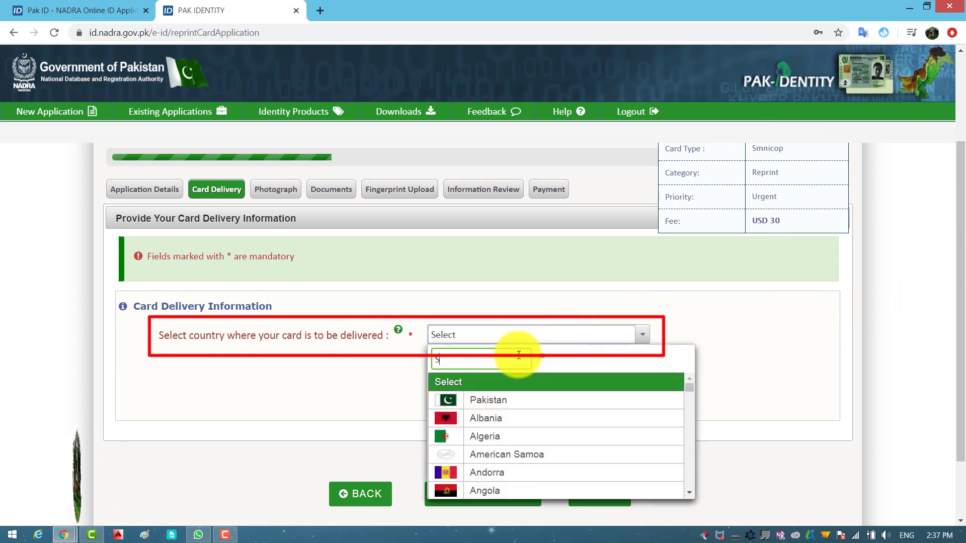
{"action": "left_click", "coordinate": [503, 381]}
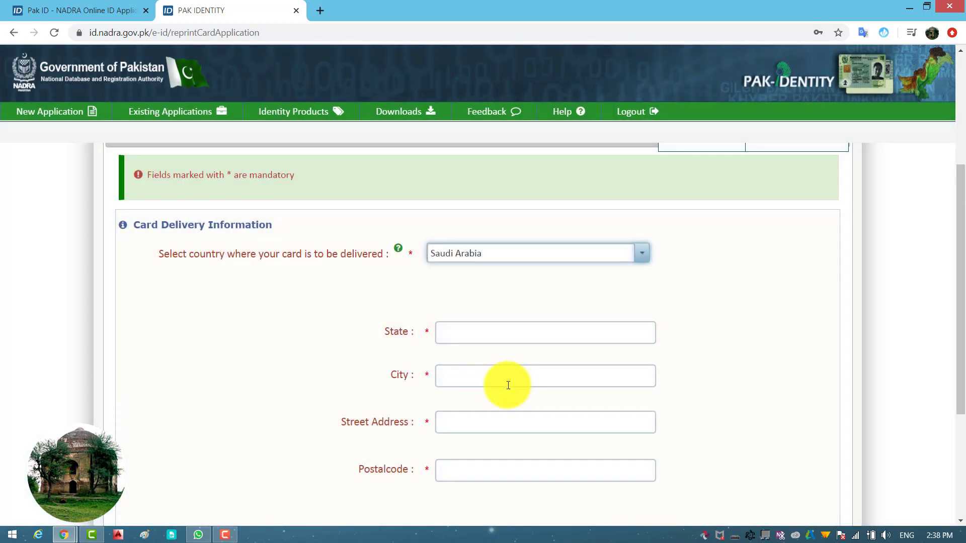
{"action": "scroll", "coordinate": [509, 387], "scroll_direction": "down", "scroll_amount": 1}
Enter the delivery state and city for the Saudi address
{"action": "left_click", "coordinate": [455, 269]}
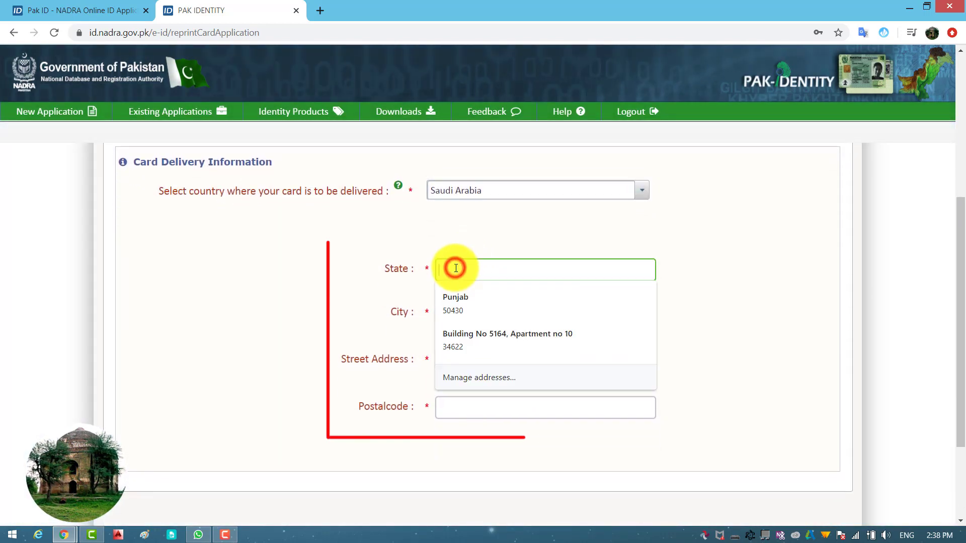
{"action": "type", "text": "EA"}
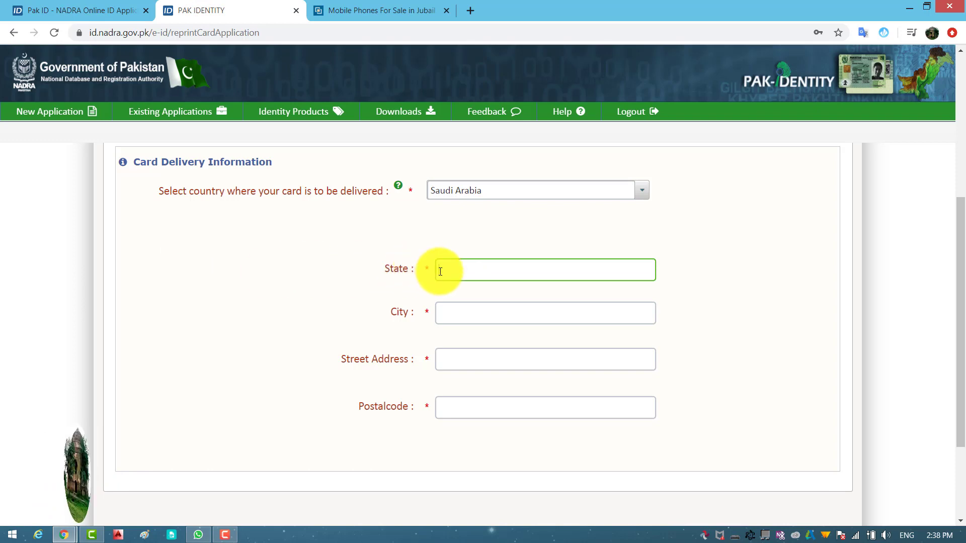
{"action": "left_click", "coordinate": [460, 267]}
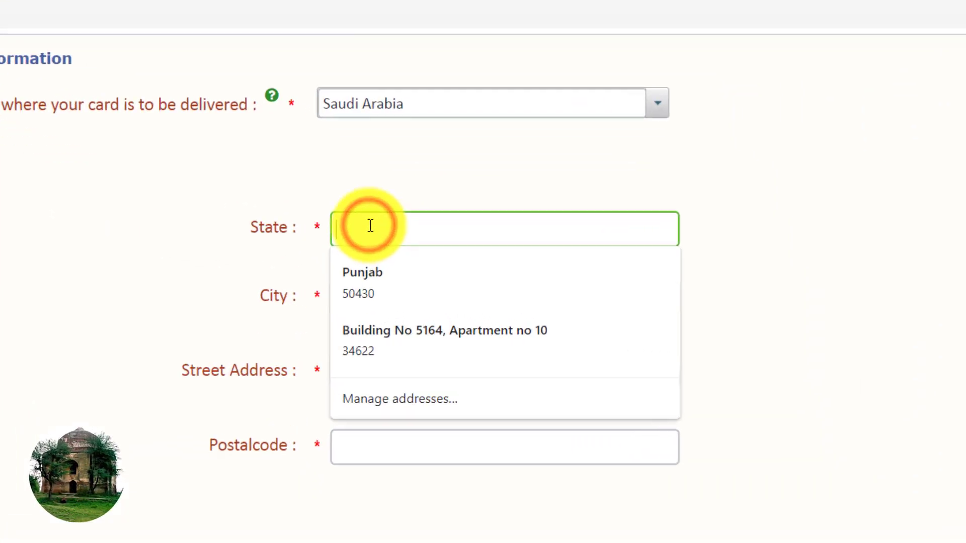
{"action": "type", "text": "Eastern Province"}
{"action": "left_click", "coordinate": [295, 327]}
{"action": "left_click", "coordinate": [365, 289]}
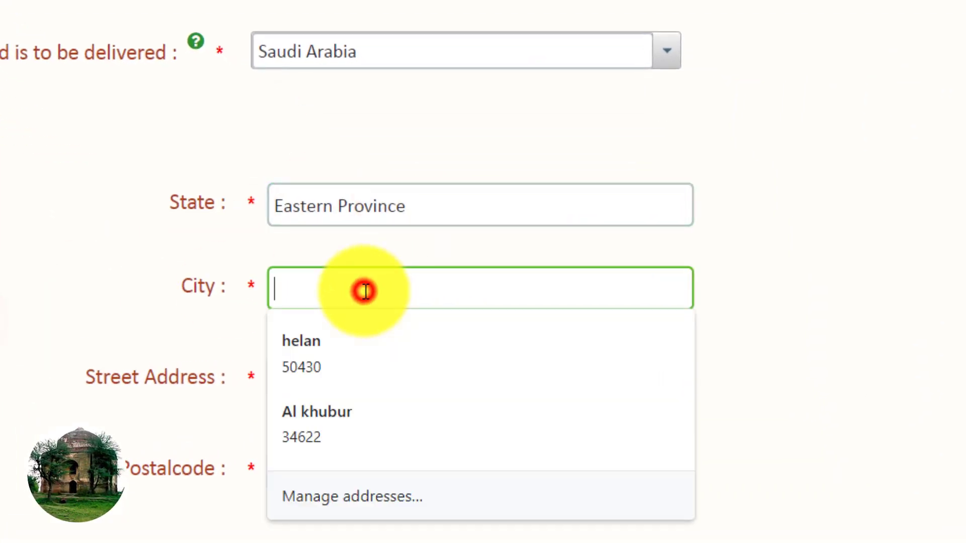
{"action": "type", "text": "al jubail"}
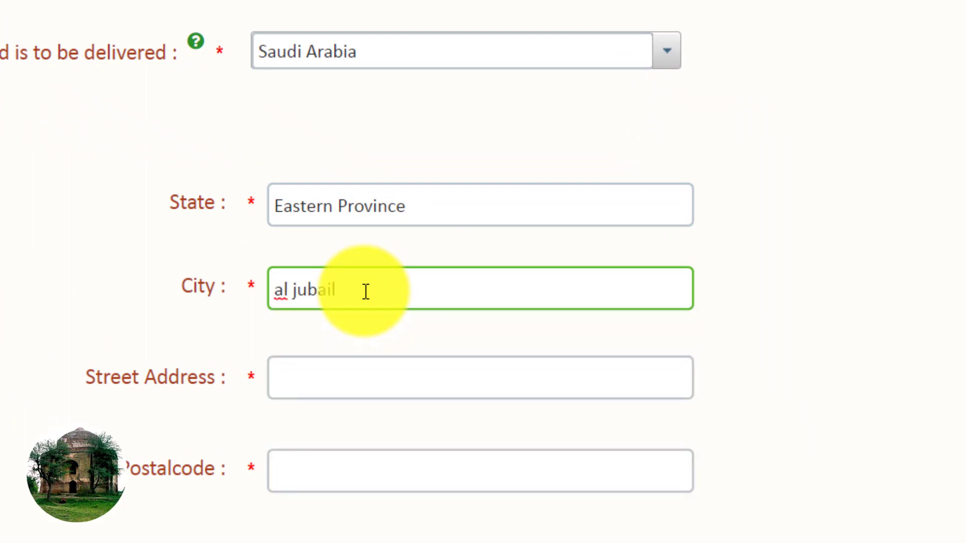
{"action": "key", "text": "Tab"}
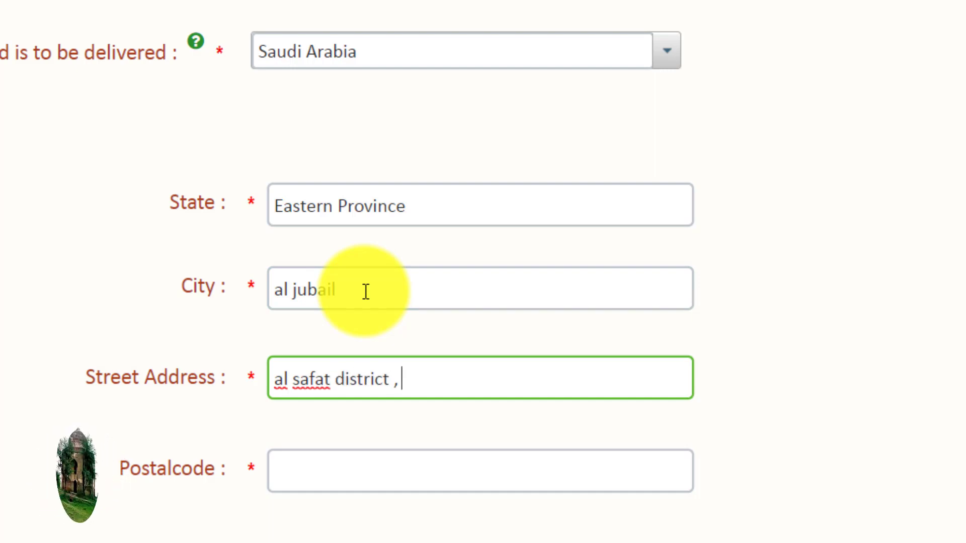
Correct and complete the delivery street address
{"action": "key", "text": "BackSpace"}
{"action": "key", "text": "BackSpace"}
{"action": "key", "text": "BackSpace"}
{"action": "key", "text": "BackSpace"}
{"action": "key", "text": "BackSpace"}
{"action": "key", "text": "BackSpace"}
{"action": "key", "text": "BackSpace"}
{"action": "key", "text": "BackSpace"}
{"action": "key", "text": "BackSpace"}
{"action": "key", "text": "BackSpace"}
{"action": "key", "text": "BackSpace"}
{"action": "key", "text": "BackSpace"}
{"action": "key", "text": "BackSpace"}
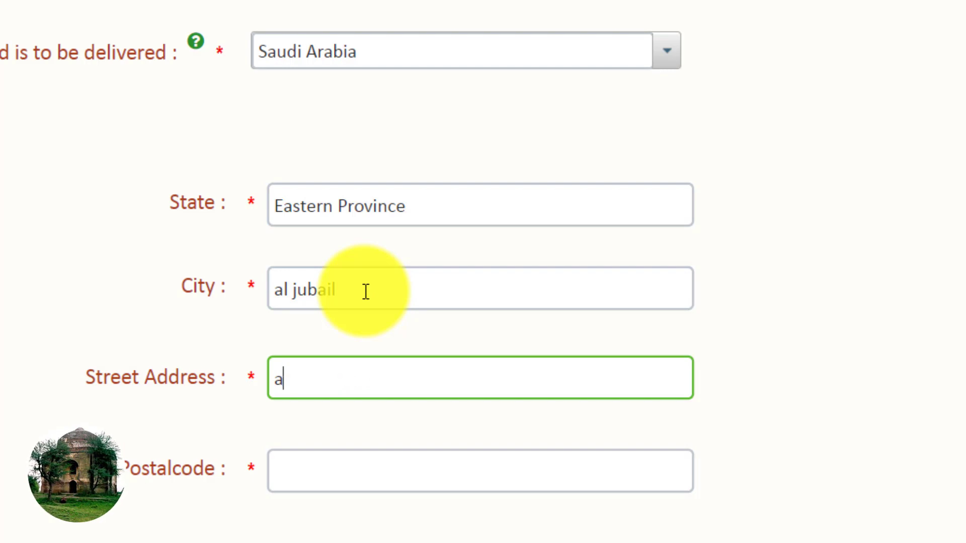
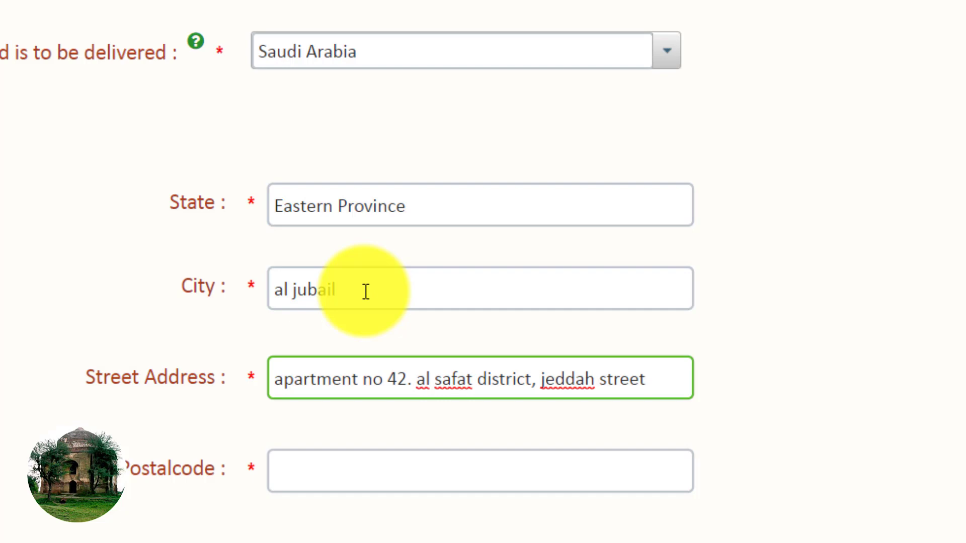
Enter the delivery postal code, fixing the mistyped digits
{"action": "left_click", "coordinate": [284, 481]}
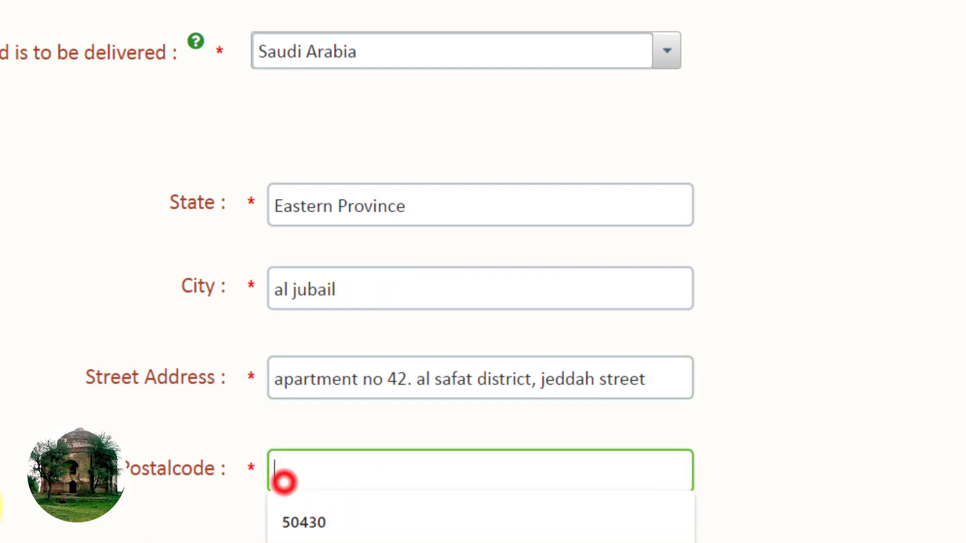
{"action": "type", "text": "34"}
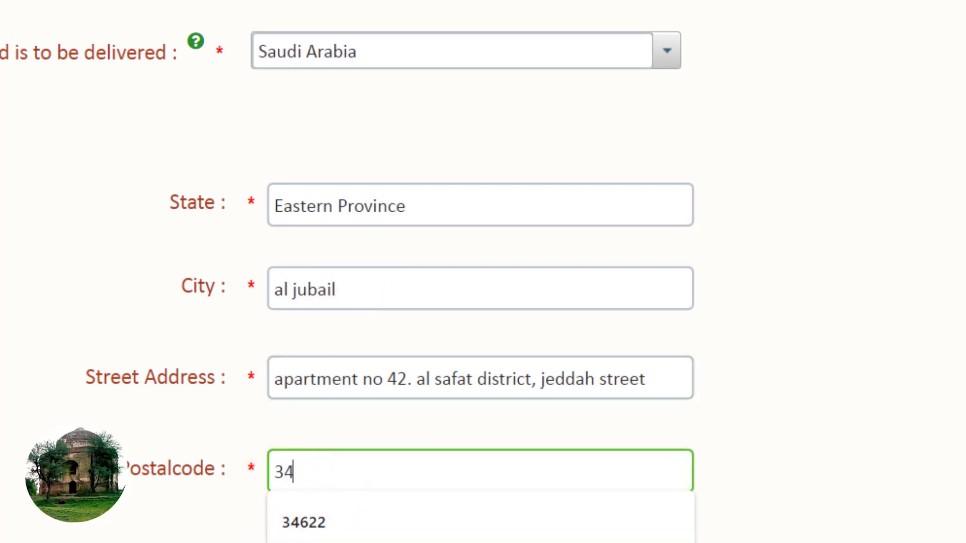
{"action": "key", "text": "BackSpace"}
{"action": "key", "text": "BackSpace"}
{"action": "type", "text": "35514"}
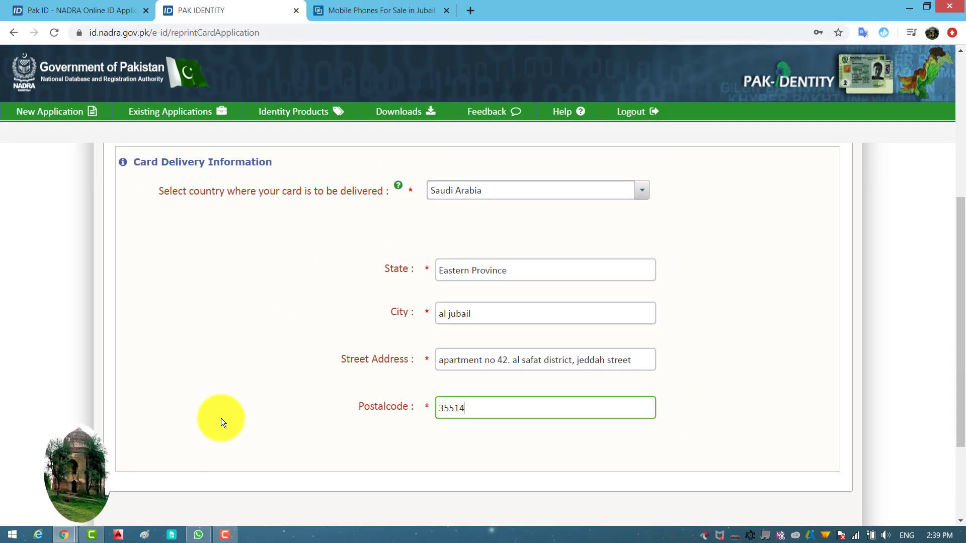
{"action": "scroll", "coordinate": [226, 415], "scroll_direction": "down", "scroll_amount": 3}
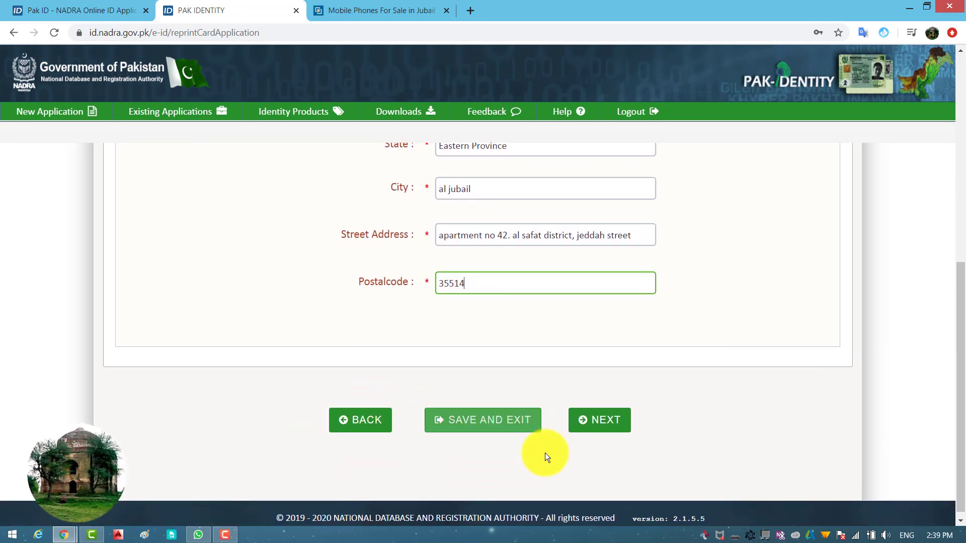
Continue from Card Delivery to the photograph upload step
{"action": "left_click", "coordinate": [610, 426]}
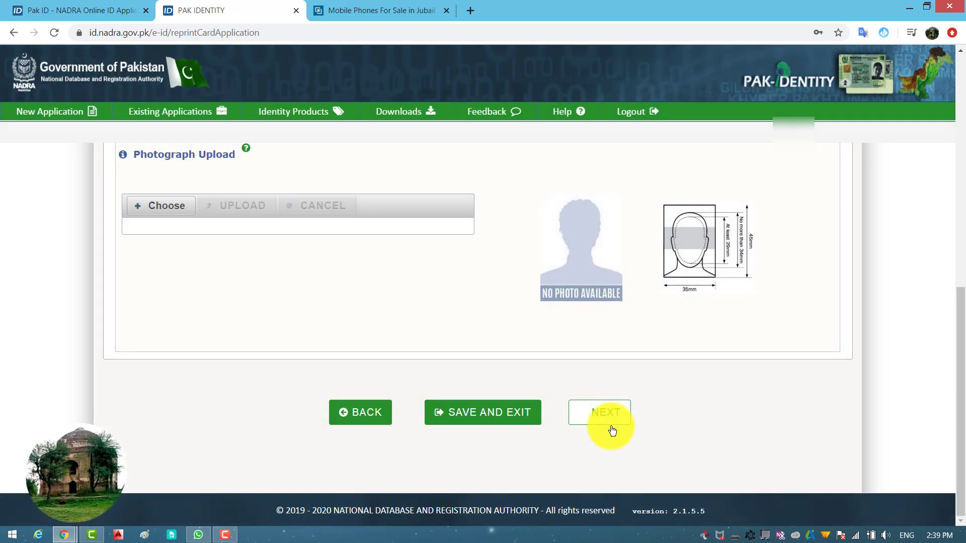
{"action": "left_click", "coordinate": [612, 429]}
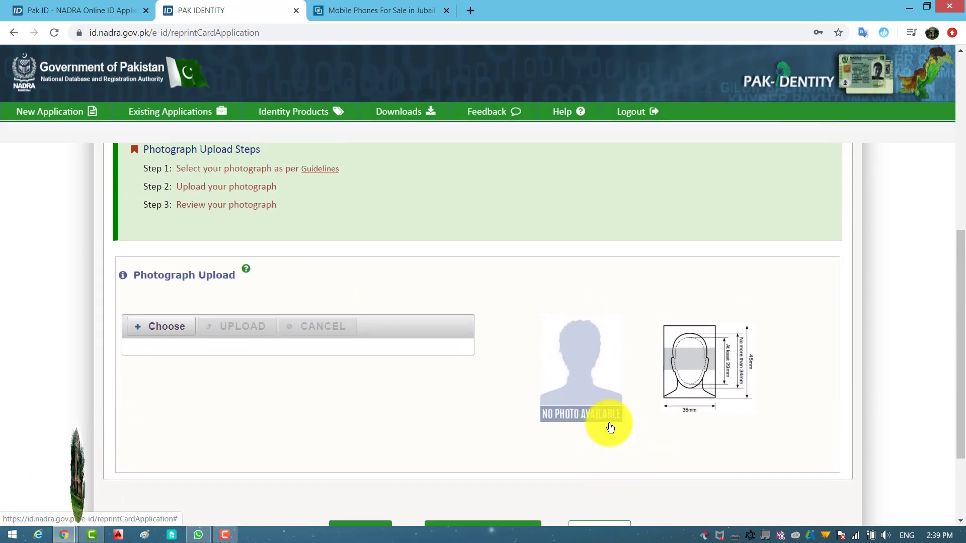
{"action": "scroll", "coordinate": [599, 417], "scroll_direction": "down", "scroll_amount": 1}
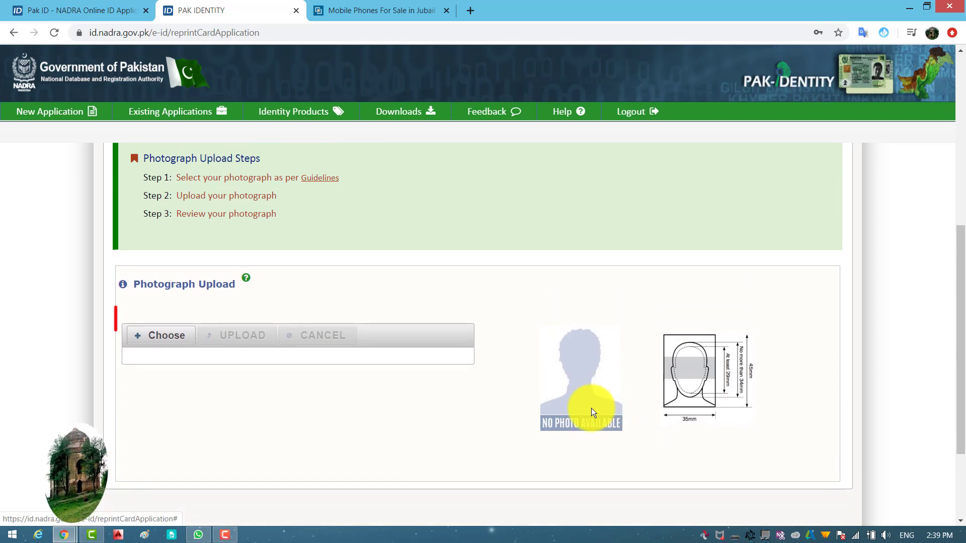
Upload the WhatsApp photo from the Desktop and proceed to the Documents step
{"action": "left_click", "coordinate": [159, 336]}
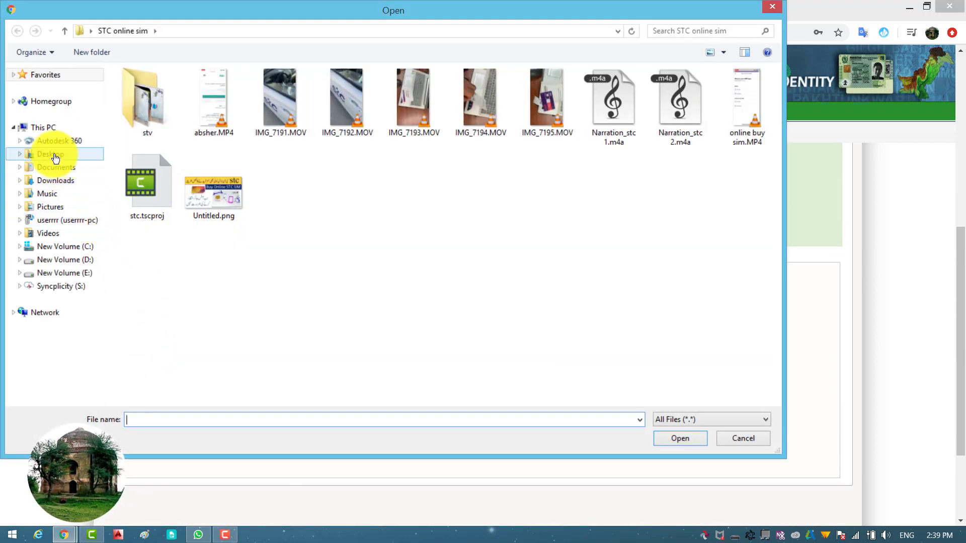
{"action": "left_click", "coordinate": [55, 157]}
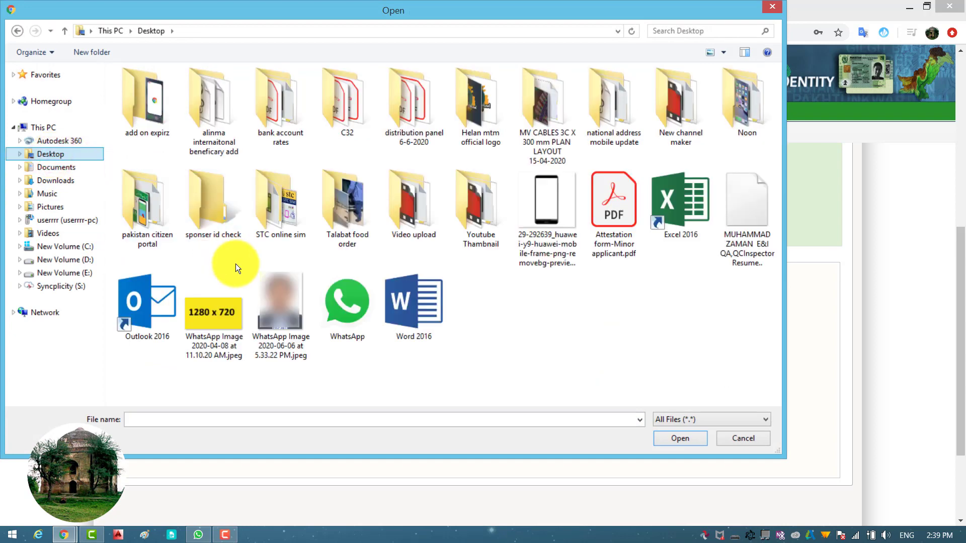
{"action": "double_click", "coordinate": [279, 300]}
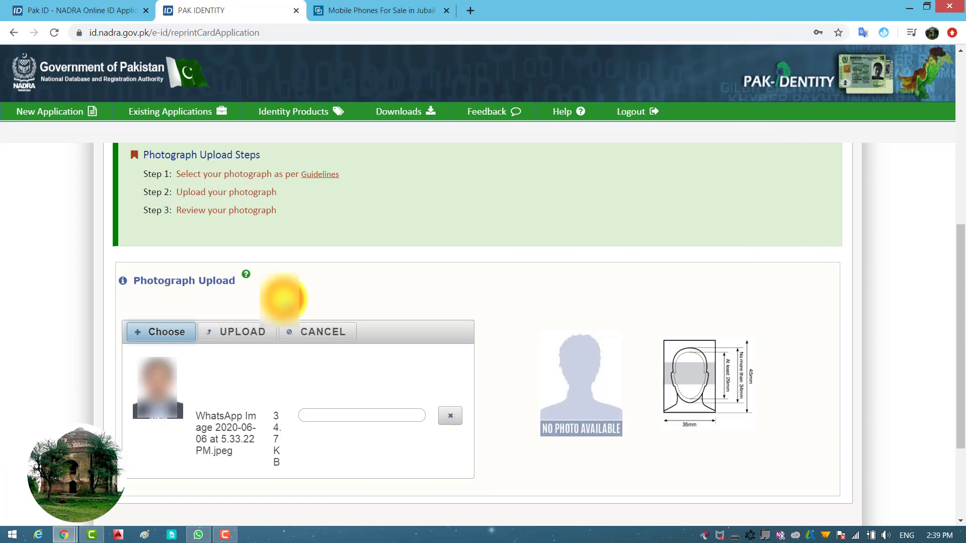
{"action": "left_click", "coordinate": [243, 332]}
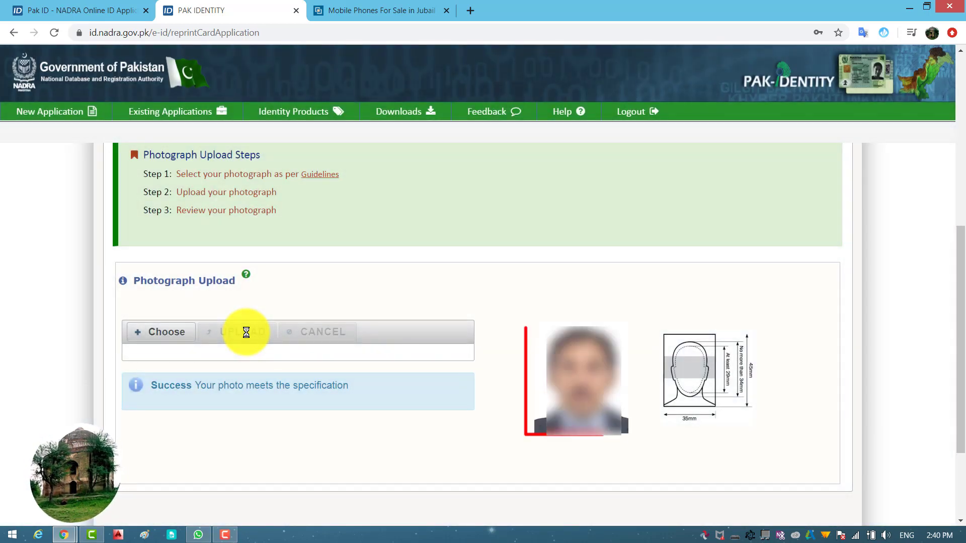
{"action": "left_click_drag", "start_coordinate": [960, 325], "coordinate": [960, 367]}
{"action": "left_click", "coordinate": [613, 455]}
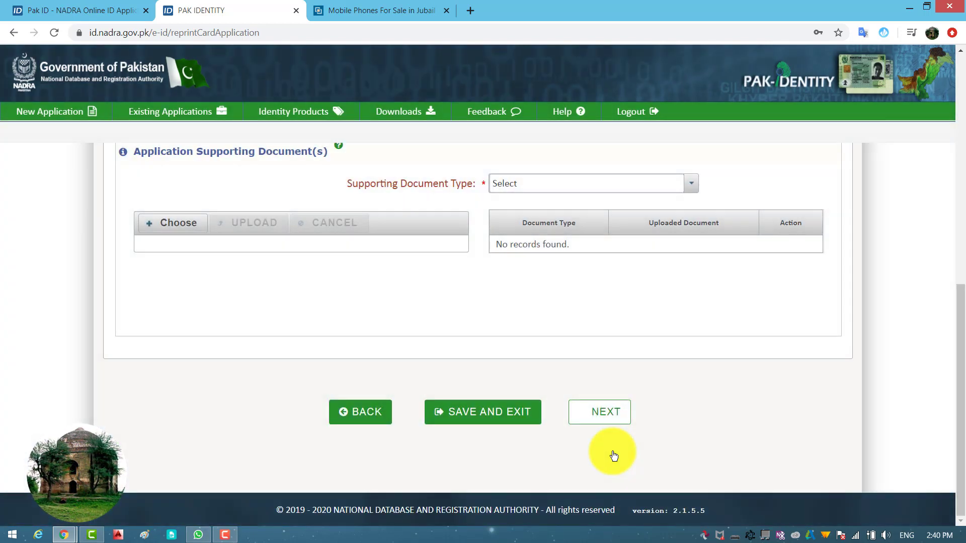
Advance to Fingerprint Upload and download the prescribed fingerprints form PDF
{"action": "left_click", "coordinate": [597, 413]}
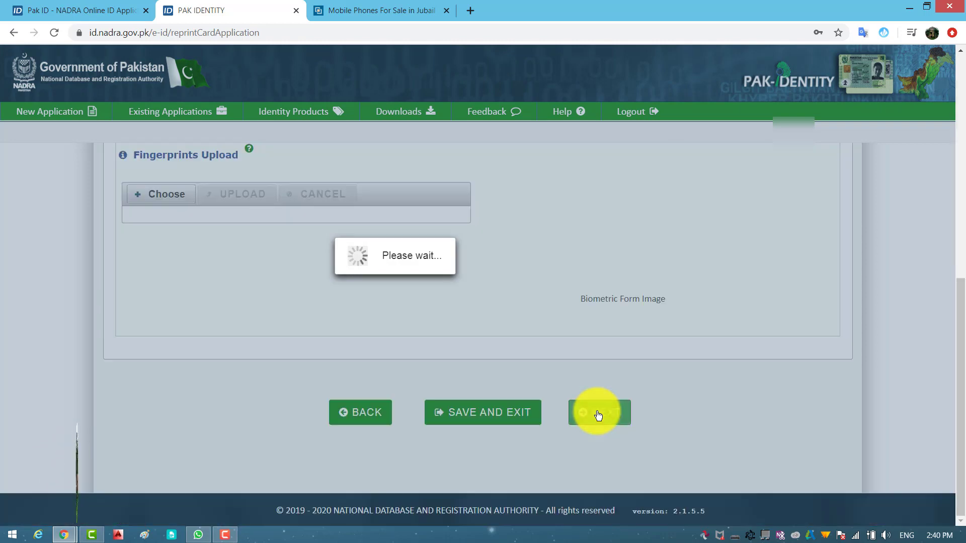
{"action": "scroll", "coordinate": [762, 435], "scroll_direction": "up", "scroll_amount": 4}
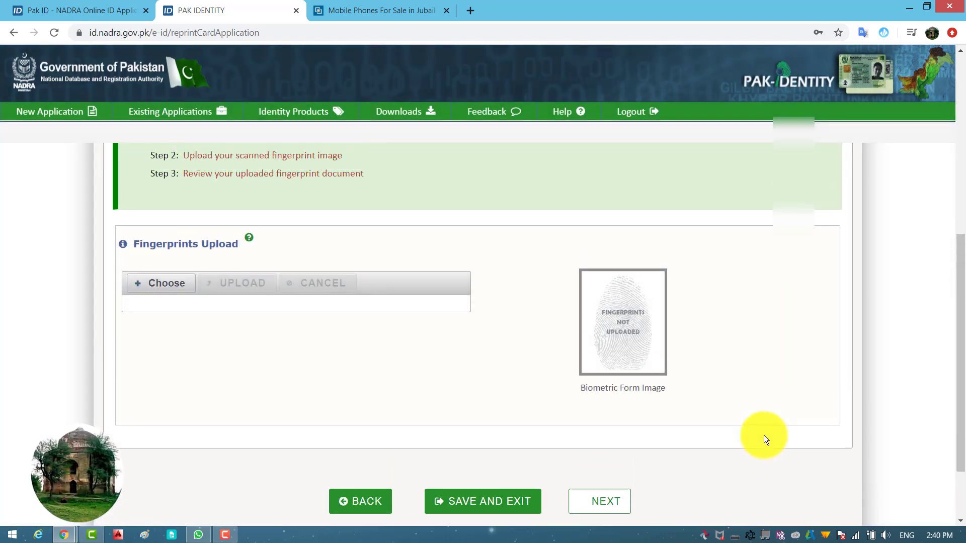
{"action": "scroll", "coordinate": [771, 442], "scroll_direction": "up", "scroll_amount": 2}
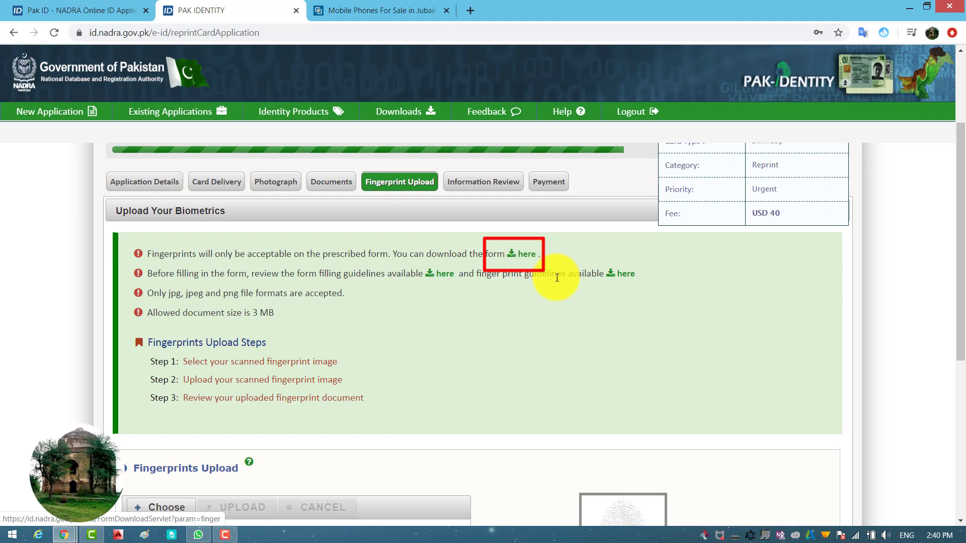
{"action": "left_click", "coordinate": [532, 256]}
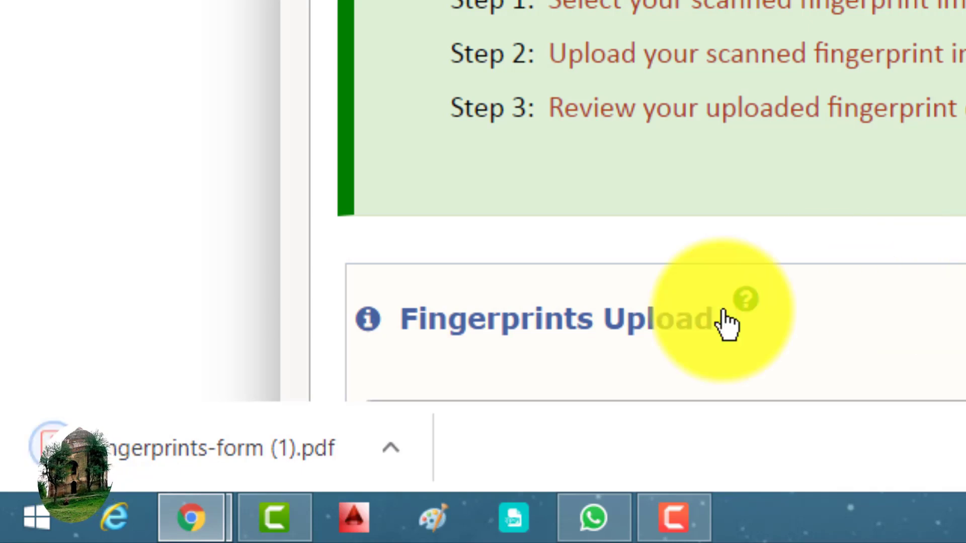
Open fingerprints-form (1).pdf and scroll through its fingerprint boxes and scanning instructions
{"action": "left_click", "coordinate": [272, 450]}
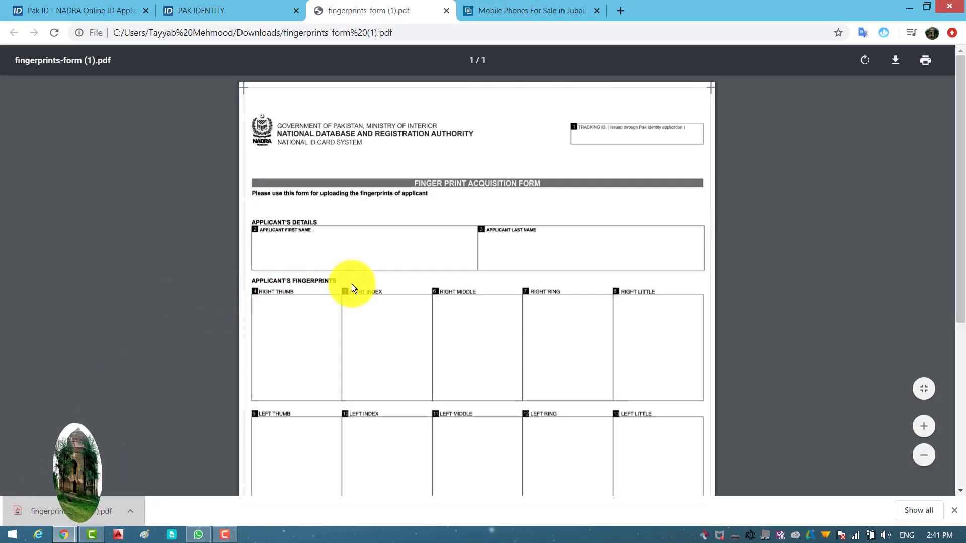
{"action": "scroll", "coordinate": [532, 192], "scroll_direction": "up", "scroll_amount": 5, "text": "ctrl"}
{"action": "scroll", "coordinate": [533, 191], "scroll_direction": "down", "scroll_amount": 6, "text": "ctrl"}
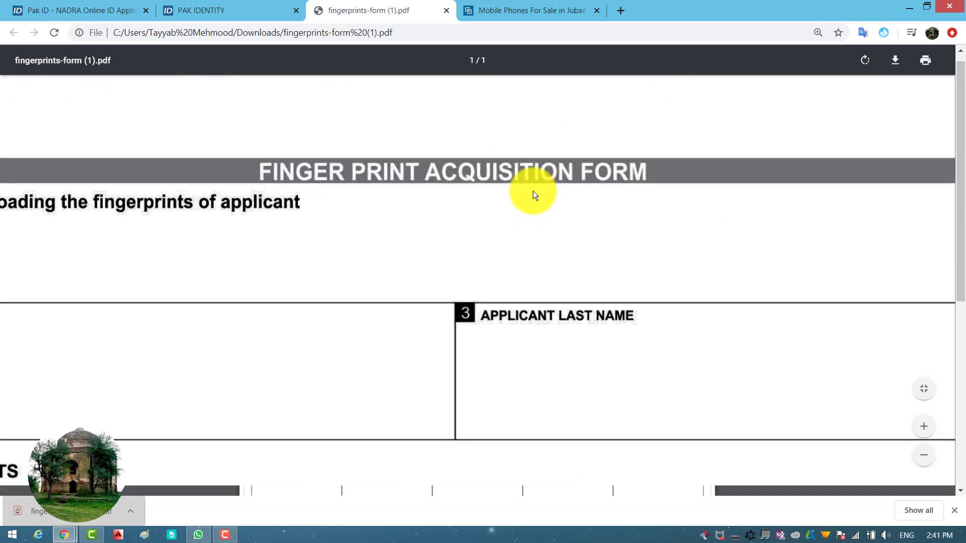
{"action": "scroll", "coordinate": [533, 186], "scroll_direction": "up", "scroll_amount": 2, "text": "ctrl"}
{"action": "scroll", "coordinate": [533, 180], "scroll_direction": "up", "scroll_amount": 1, "text": "ctrl"}
{"action": "scroll", "coordinate": [533, 180], "scroll_direction": "up", "scroll_amount": 2}
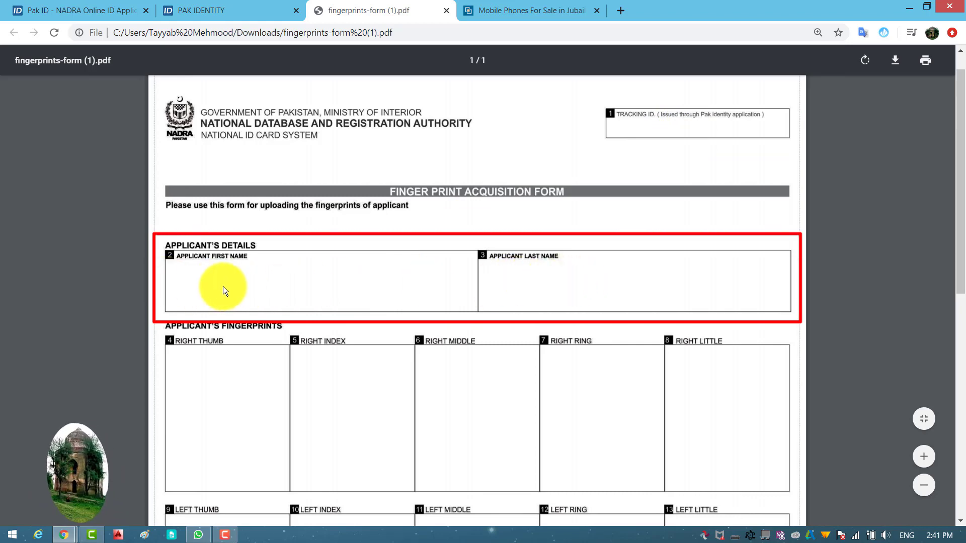
{"action": "left_click_drag", "start_coordinate": [956, 146], "coordinate": [962, 250]}
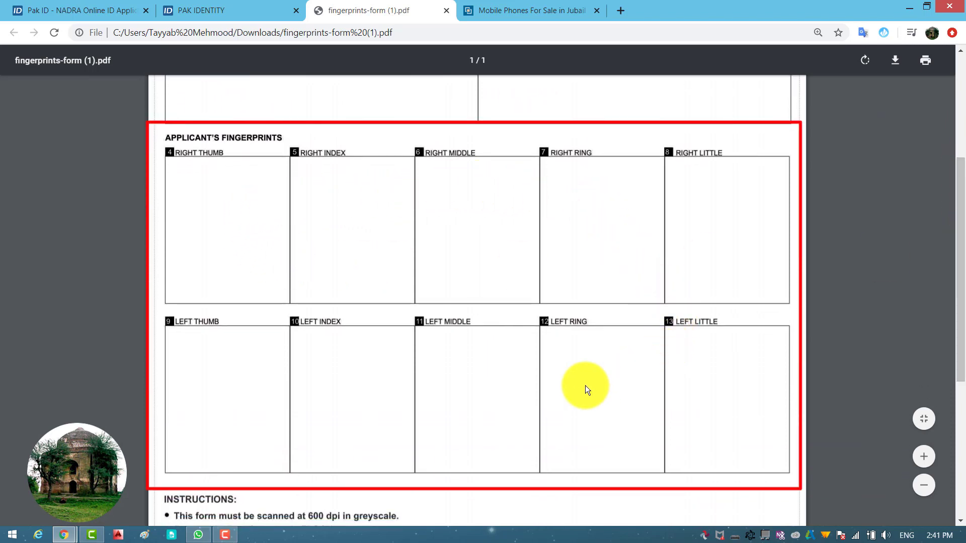
{"action": "scroll", "coordinate": [420, 397], "scroll_direction": "down", "scroll_amount": 5}
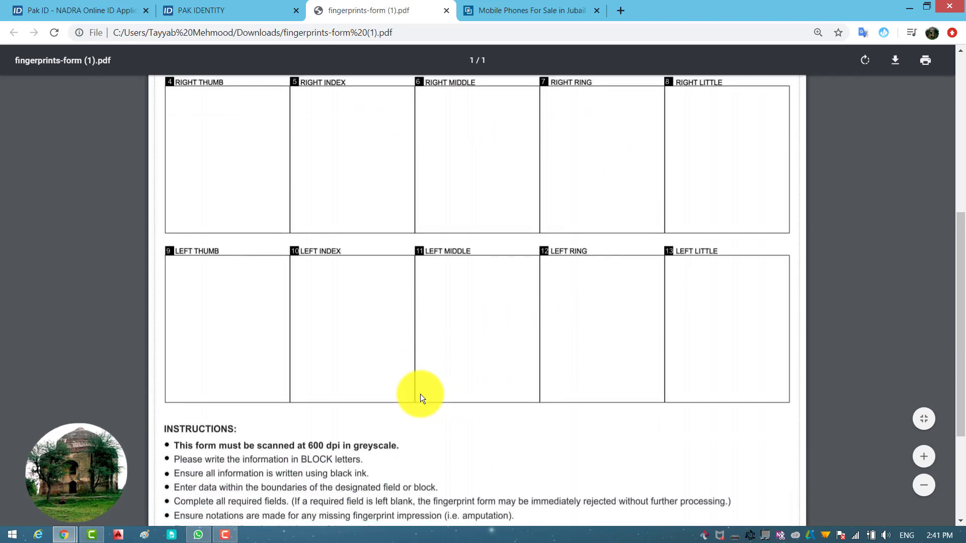
{"action": "scroll", "coordinate": [420, 398], "scroll_direction": "down", "scroll_amount": 1}
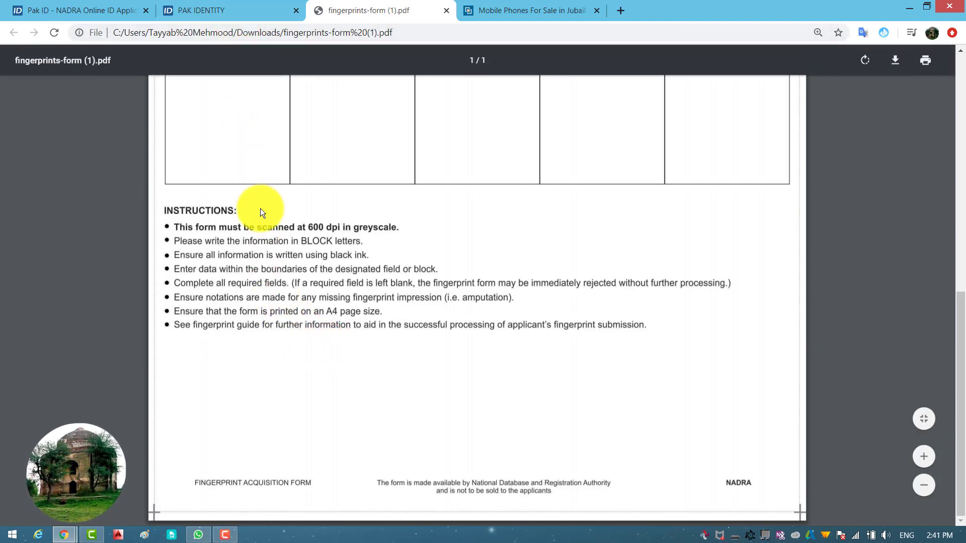
{"action": "scroll", "coordinate": [257, 217], "scroll_direction": "up", "scroll_amount": 4}
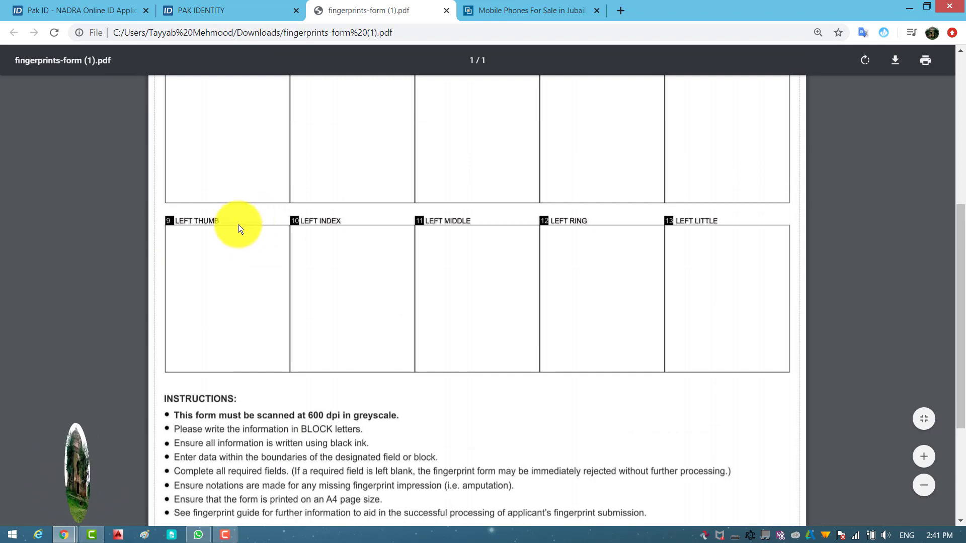
Upload the scanned fingerprint form tayyab.jpg from Downloads as the Biometric Form Image
{"action": "left_click", "coordinate": [224, 7]}
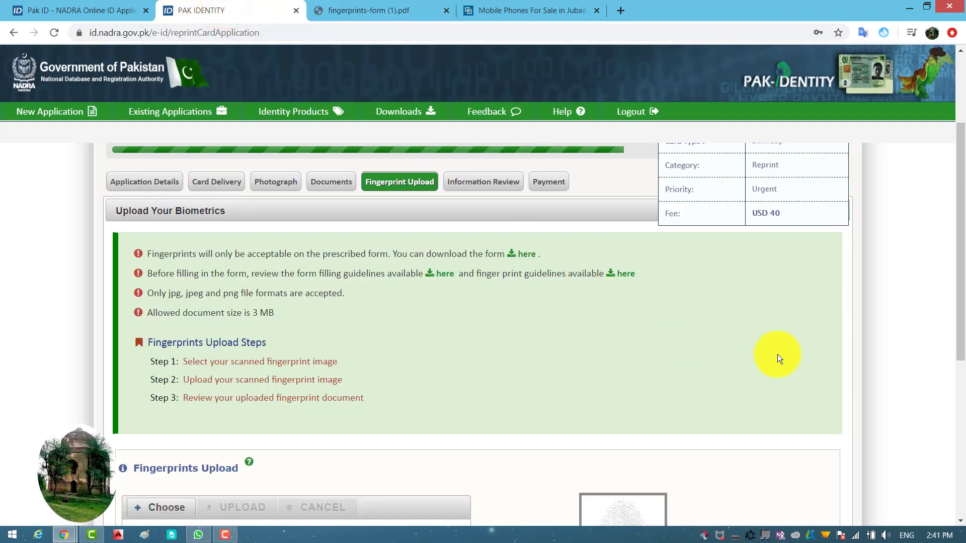
{"action": "scroll", "coordinate": [777, 354], "scroll_direction": "down", "scroll_amount": 2}
{"action": "scroll", "coordinate": [773, 349], "scroll_direction": "down", "scroll_amount": 1}
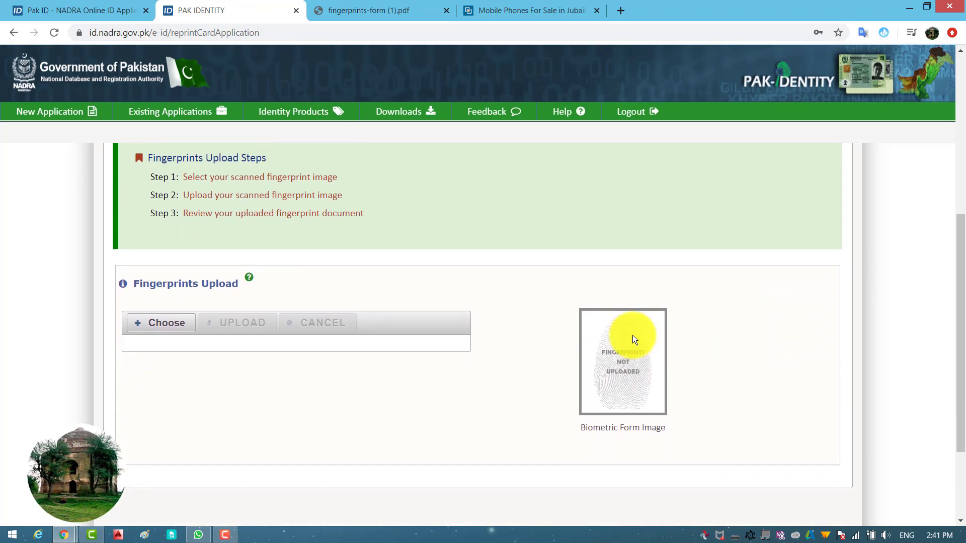
{"action": "left_click", "coordinate": [170, 326]}
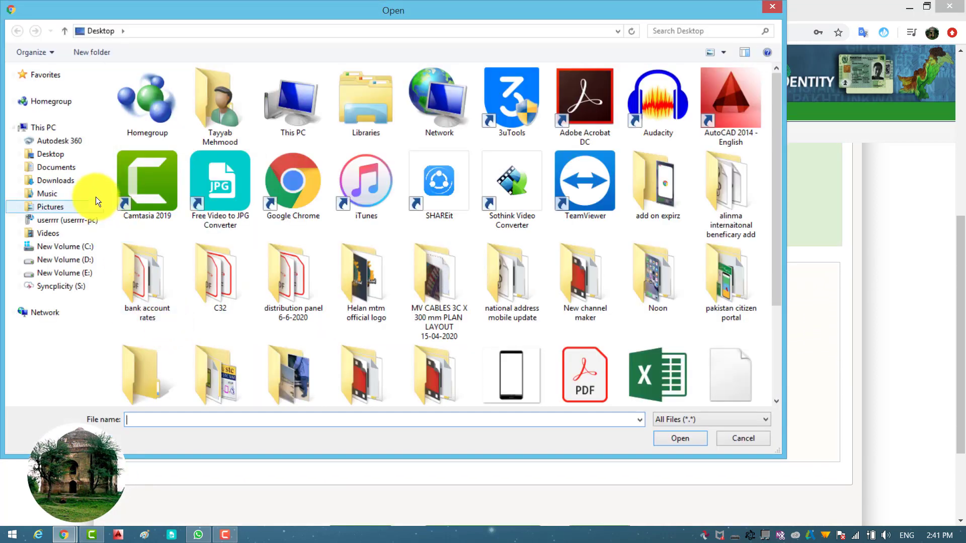
{"action": "left_click", "coordinate": [65, 184]}
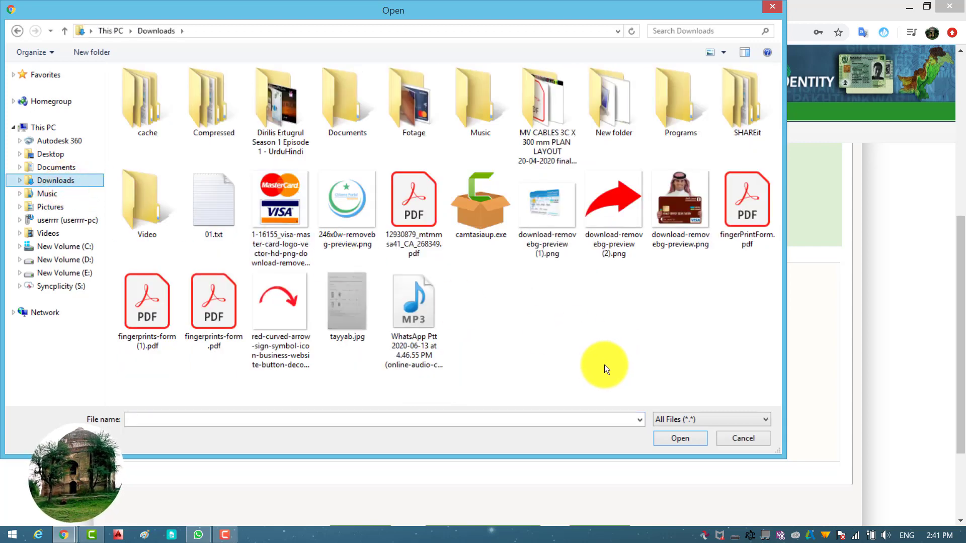
{"action": "left_click", "coordinate": [341, 313]}
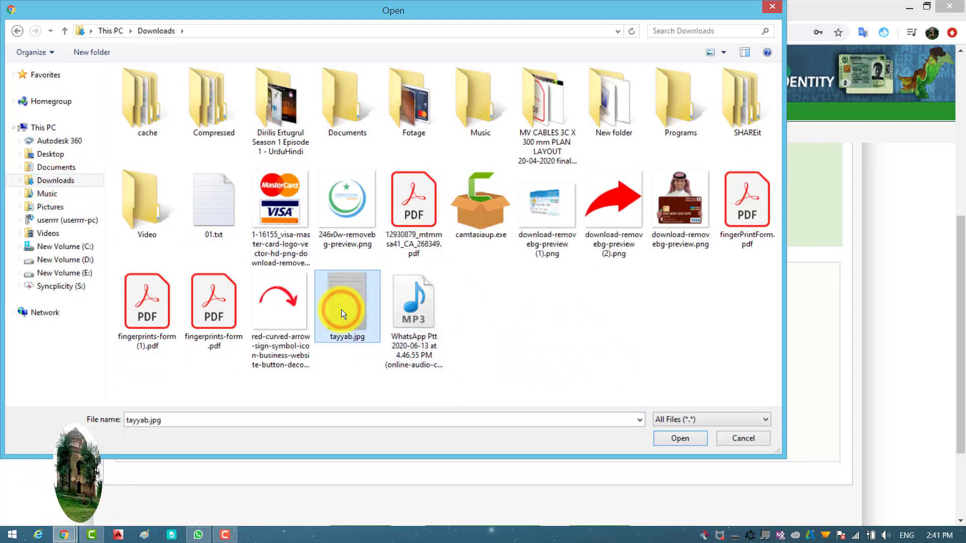
{"action": "left_click", "coordinate": [680, 438]}
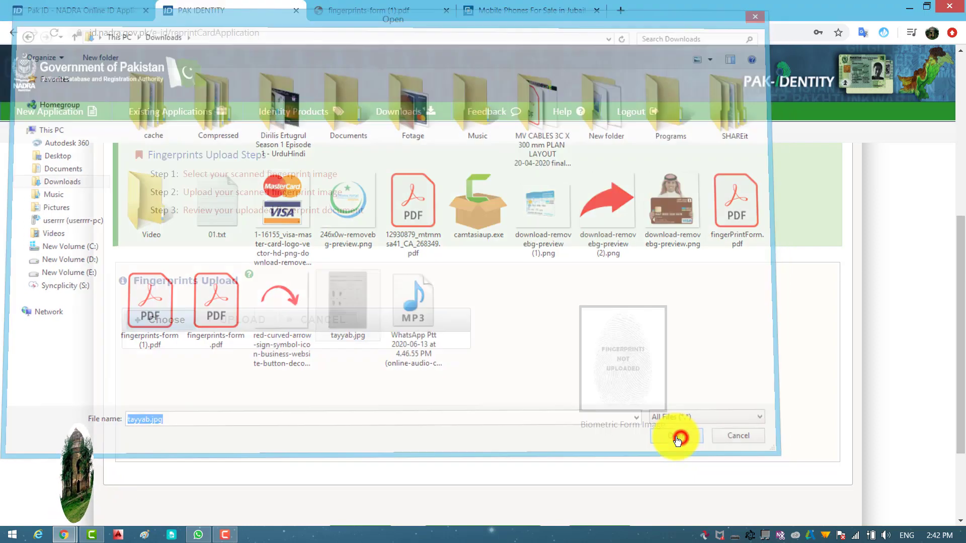
{"action": "left_click", "coordinate": [262, 332]}
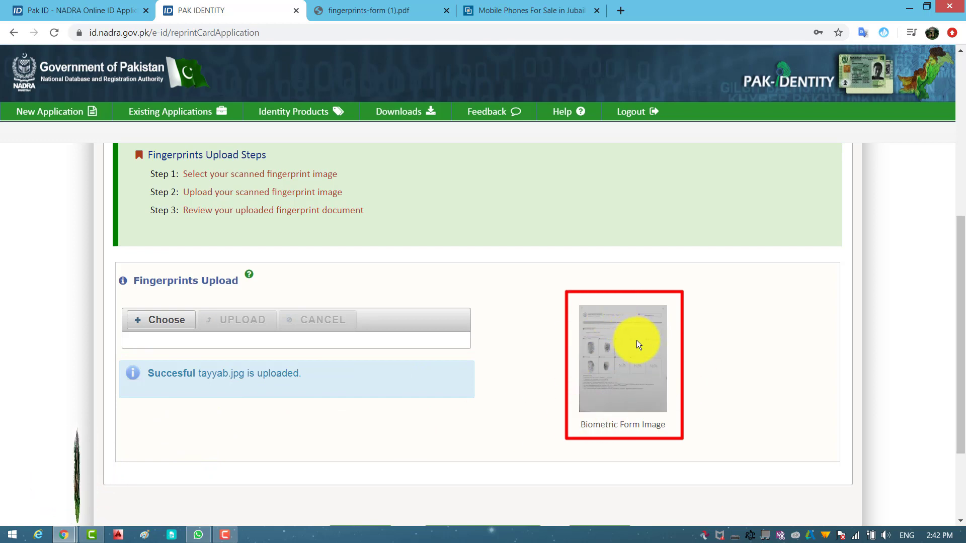
{"action": "scroll", "coordinate": [629, 348], "scroll_direction": "down", "scroll_amount": 2}
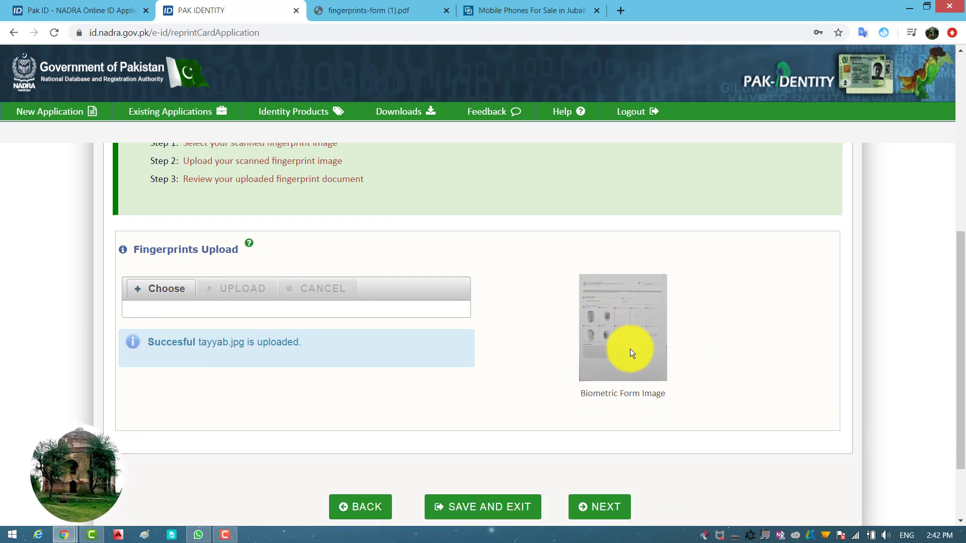
Continue to the review step and tick all five declaration checkboxes
{"action": "left_click", "coordinate": [600, 413]}
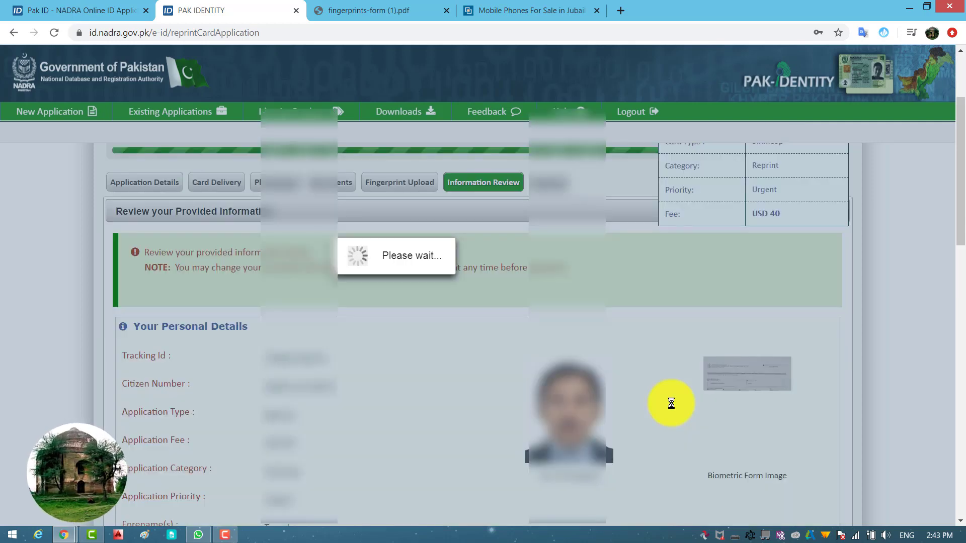
{"action": "scroll", "coordinate": [671, 404], "scroll_direction": "down", "scroll_amount": 4}
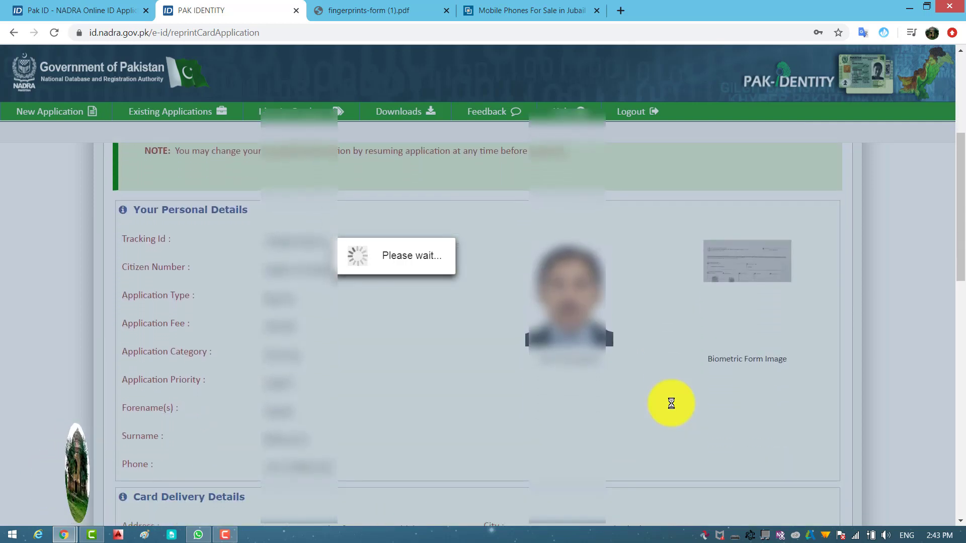
{"action": "scroll", "coordinate": [671, 404], "scroll_direction": "down", "scroll_amount": 3}
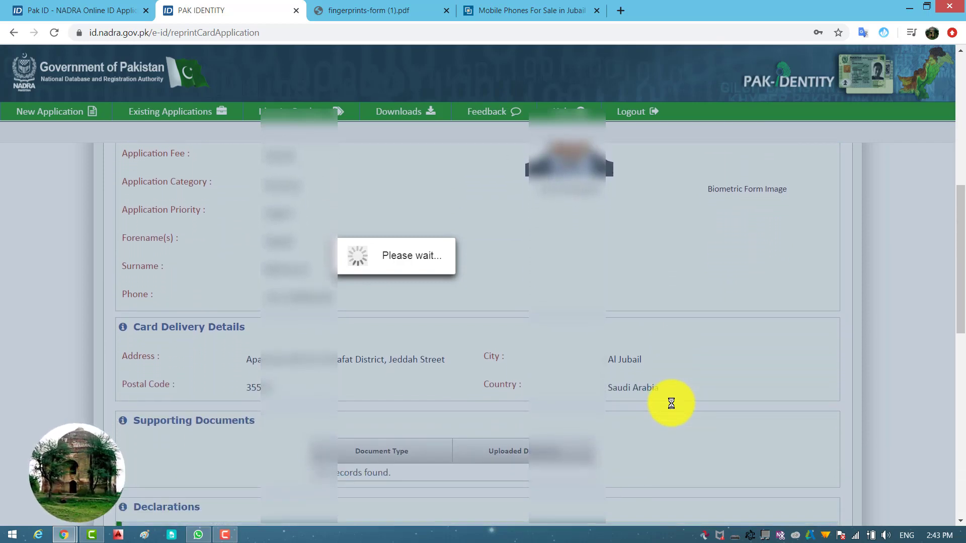
{"action": "scroll", "coordinate": [672, 406], "scroll_direction": "down", "scroll_amount": 4}
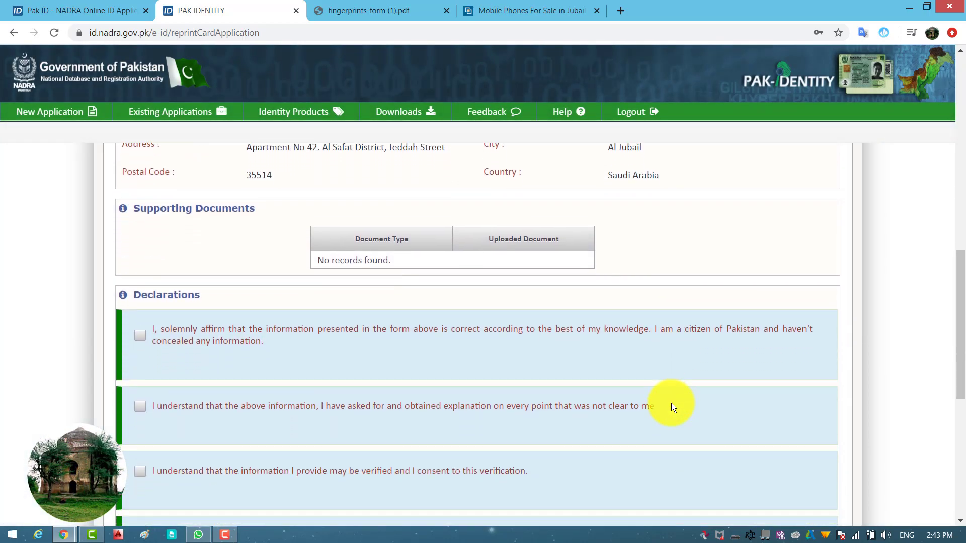
{"action": "scroll", "coordinate": [671, 403], "scroll_direction": "down", "scroll_amount": 2}
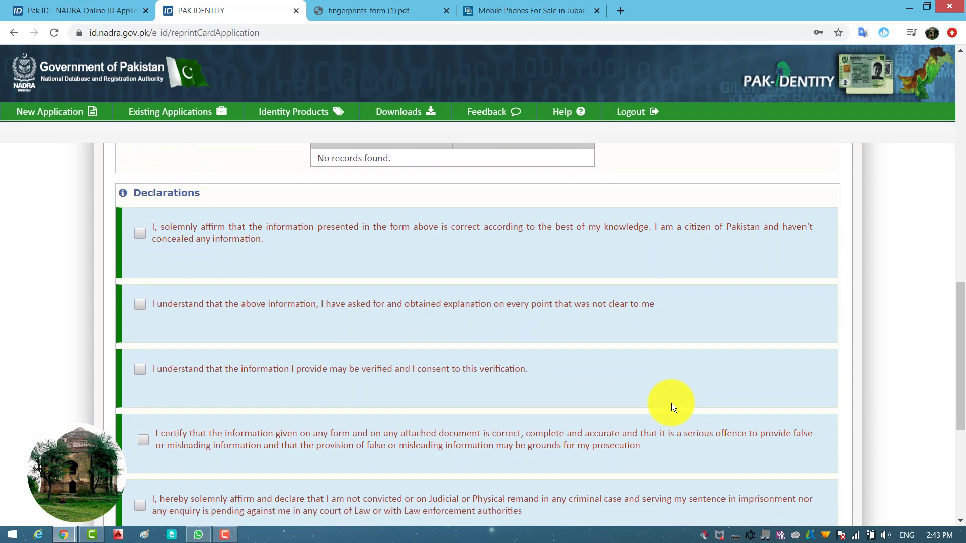
{"action": "left_click", "coordinate": [140, 214]}
{"action": "left_click", "coordinate": [140, 278]}
{"action": "left_click", "coordinate": [140, 344]}
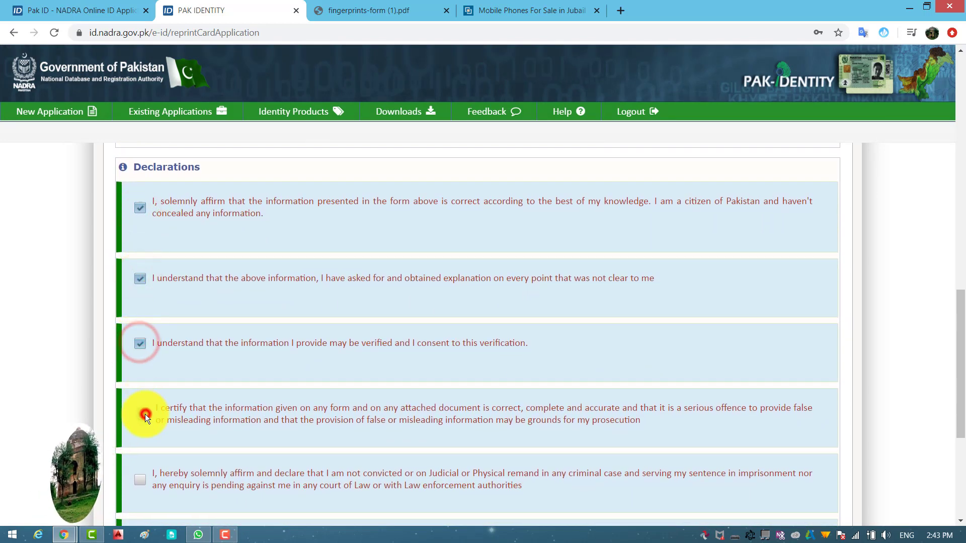
{"action": "left_click", "coordinate": [143, 414]}
{"action": "scroll", "coordinate": [145, 414], "scroll_direction": "down", "scroll_amount": 1}
{"action": "scroll", "coordinate": [140, 410], "scroll_direction": "down", "scroll_amount": 1}
{"action": "left_click", "coordinate": [140, 421]}
Answer No to the criminal-case question and continue to the Payment step
{"action": "scroll", "coordinate": [141, 417], "scroll_direction": "down", "scroll_amount": 2}
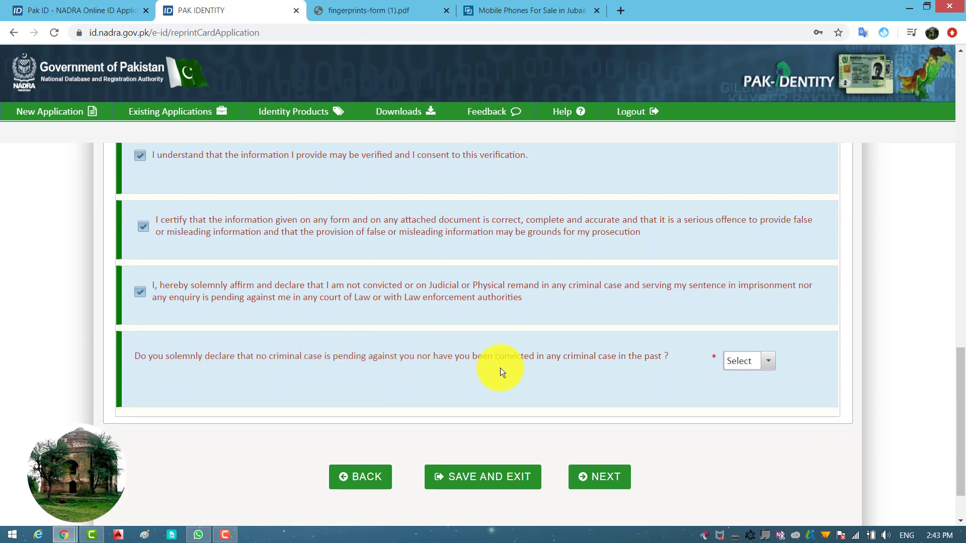
{"action": "left_click", "coordinate": [747, 363]}
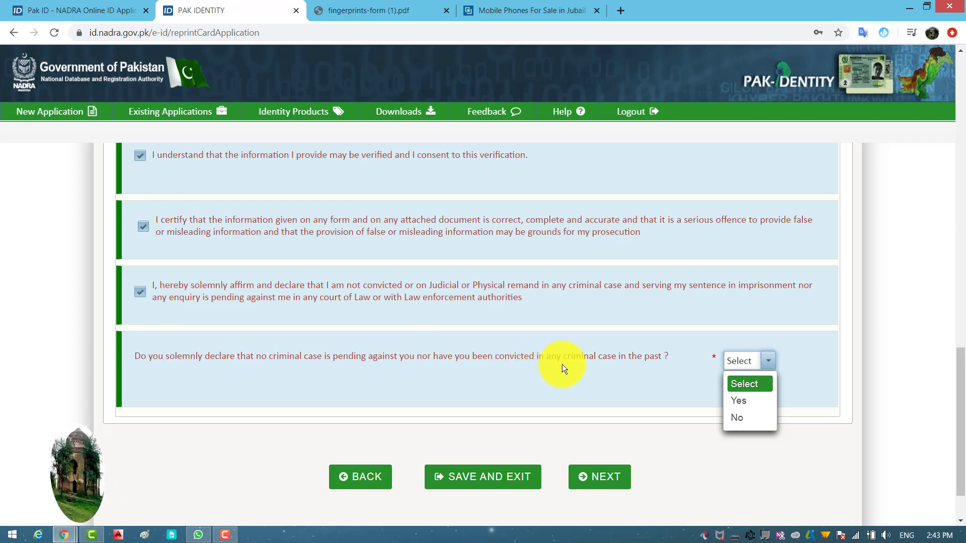
{"action": "left_click", "coordinate": [592, 376]}
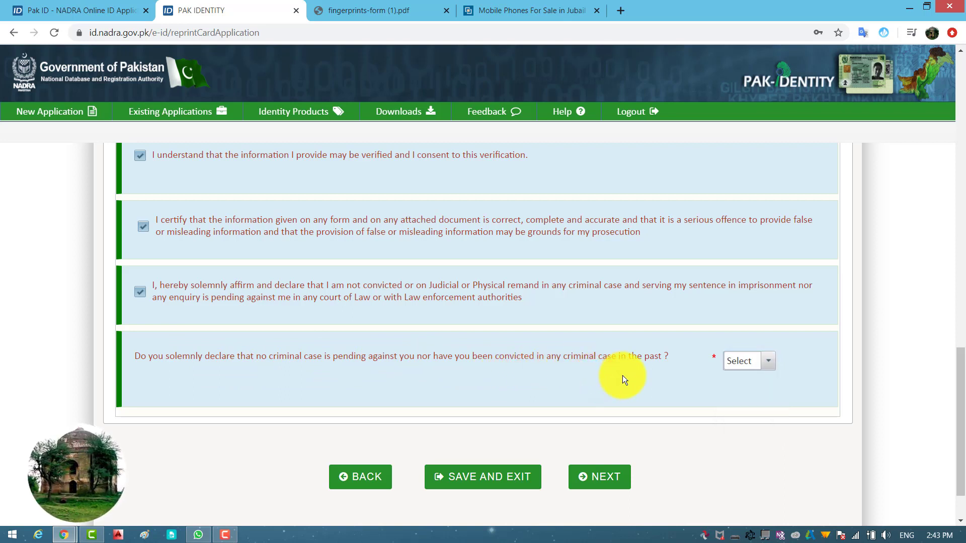
{"action": "left_click_drag", "start_coordinate": [680, 356], "coordinate": [142, 354]}
{"action": "left_click", "coordinate": [632, 389]}
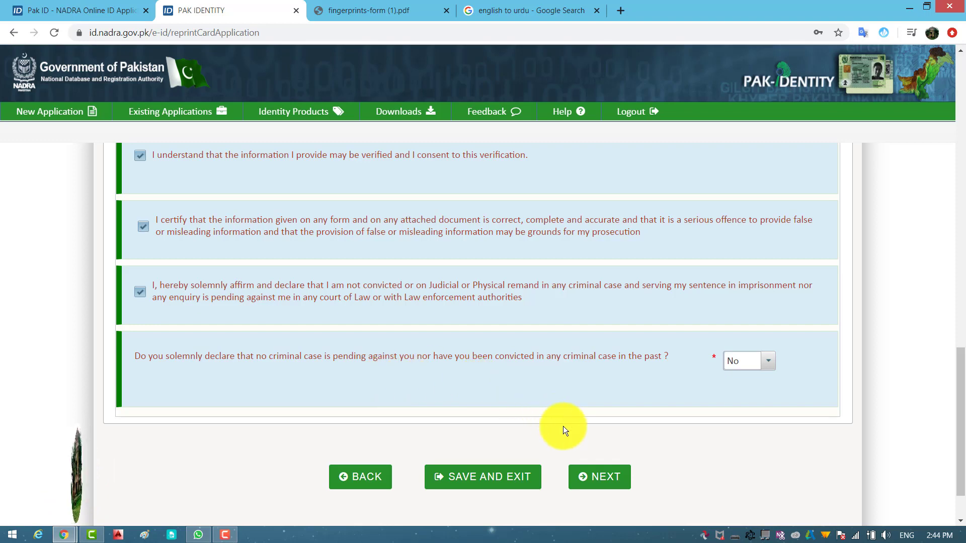
{"action": "left_click", "coordinate": [592, 478]}
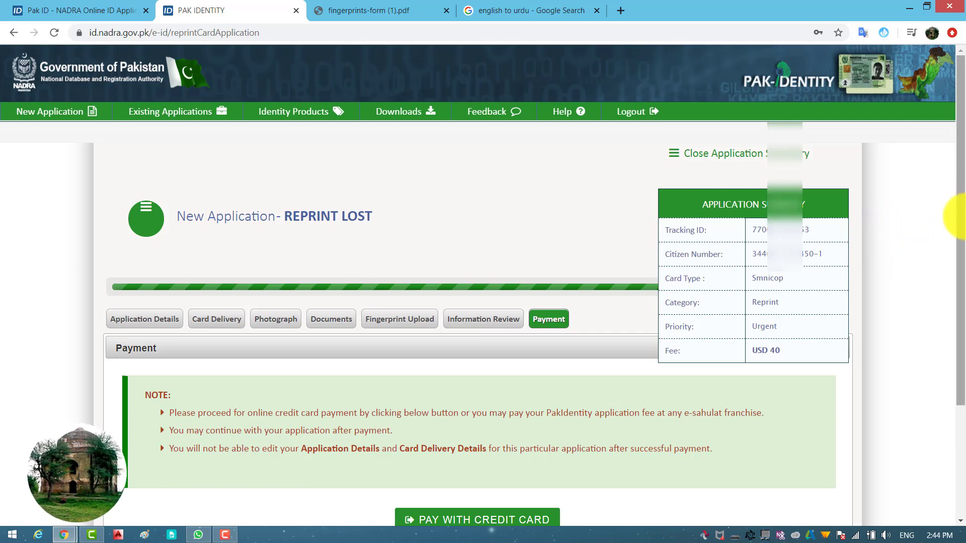
Choose credit-card payment for the USD 40 fee and accept the payment terms
{"action": "left_click_drag", "start_coordinate": [963, 237], "coordinate": [962, 291]}
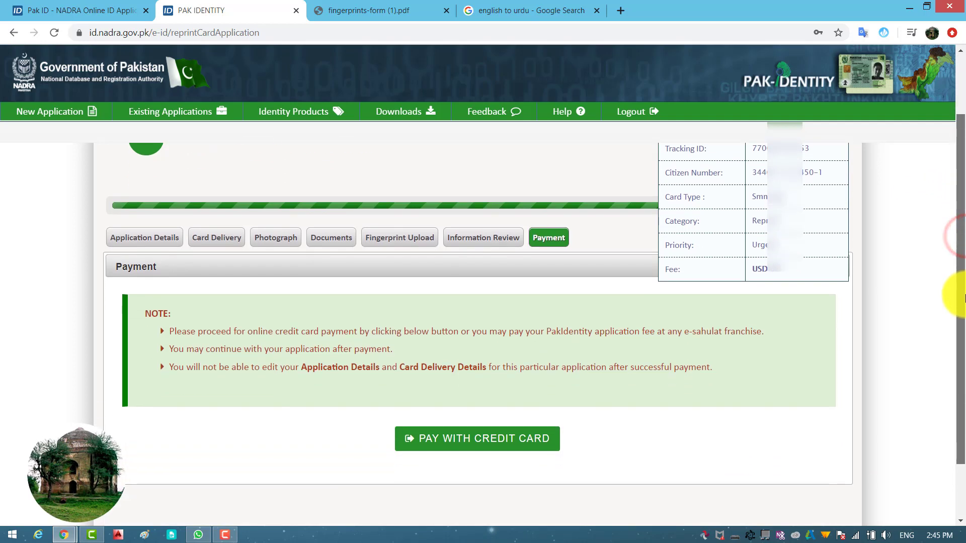
{"action": "left_click", "coordinate": [506, 445]}
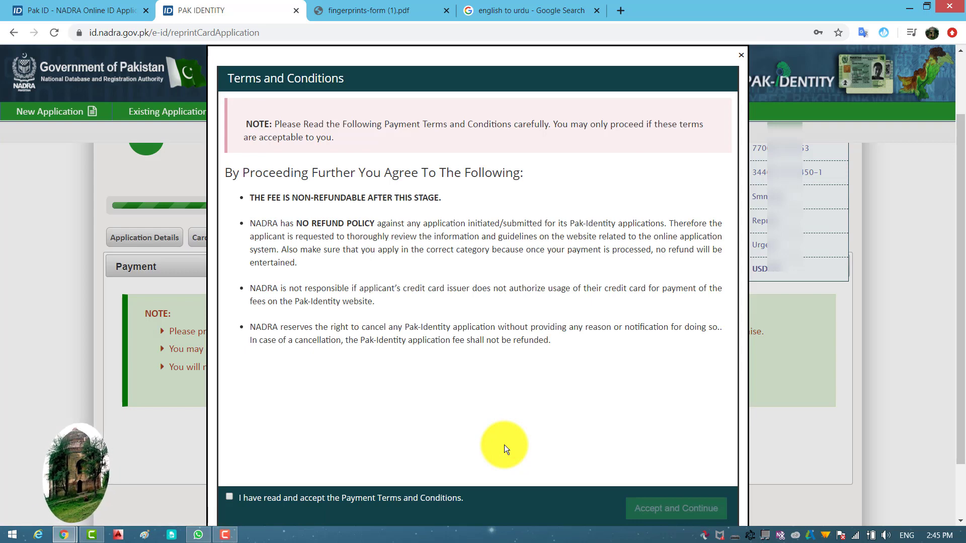
{"action": "left_click", "coordinate": [230, 493]}
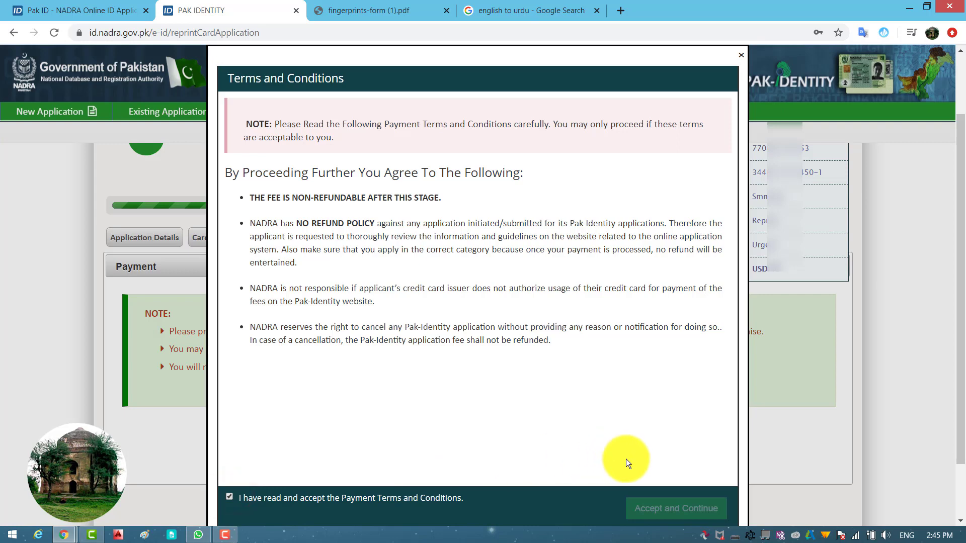
{"action": "scroll", "coordinate": [650, 506], "scroll_direction": "down", "scroll_amount": 2}
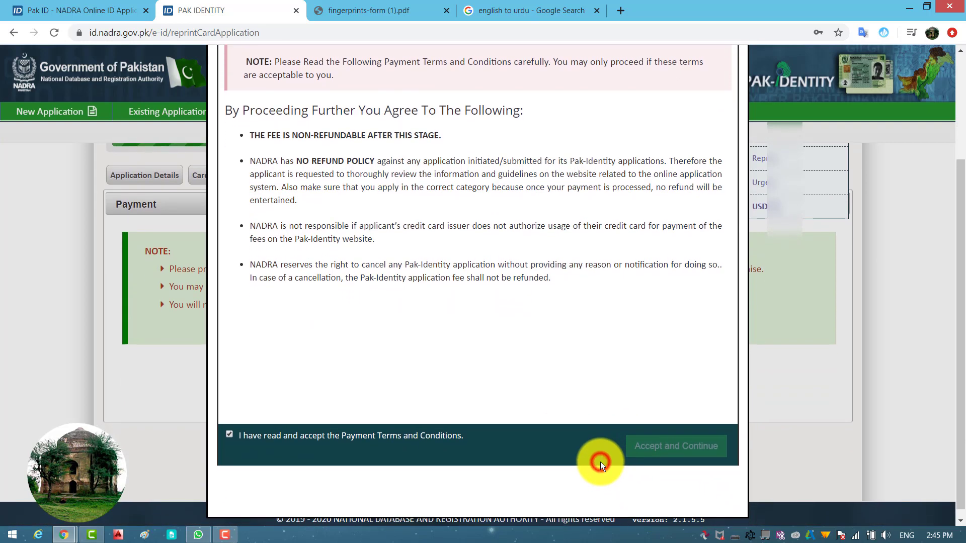
{"action": "left_click", "coordinate": [652, 447]}
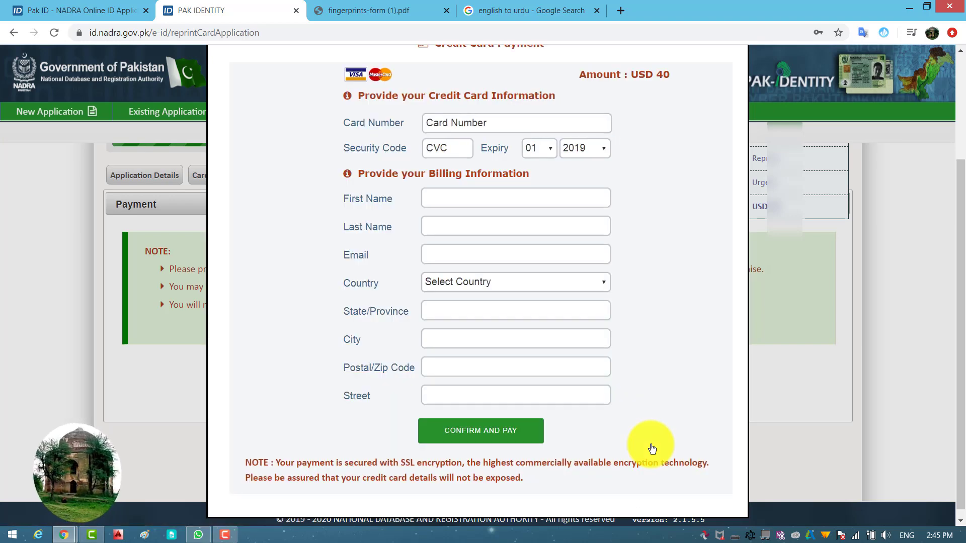
{"action": "scroll", "coordinate": [557, 300], "scroll_direction": "up", "scroll_amount": 1}
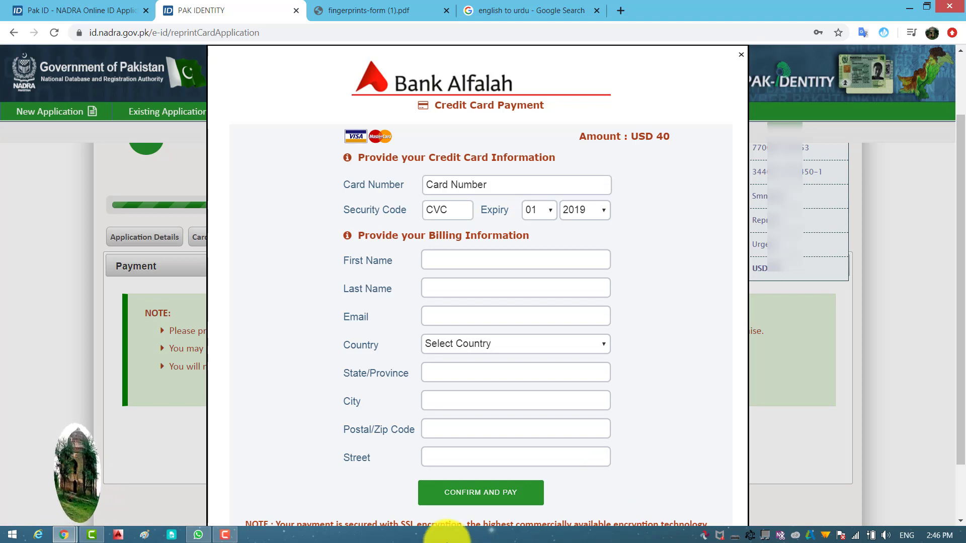
{"action": "left_click", "coordinate": [225, 535]}
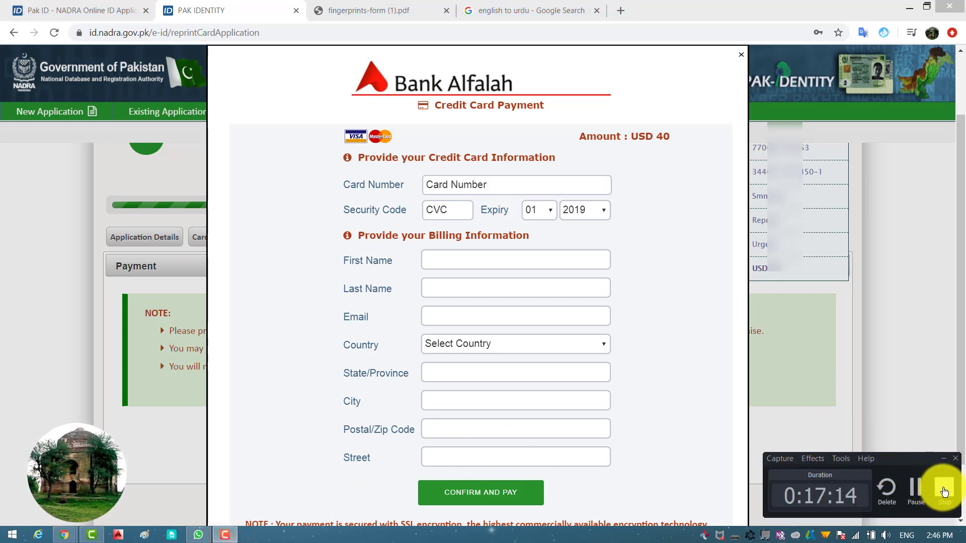
{"action": "left_click", "coordinate": [943, 487]}
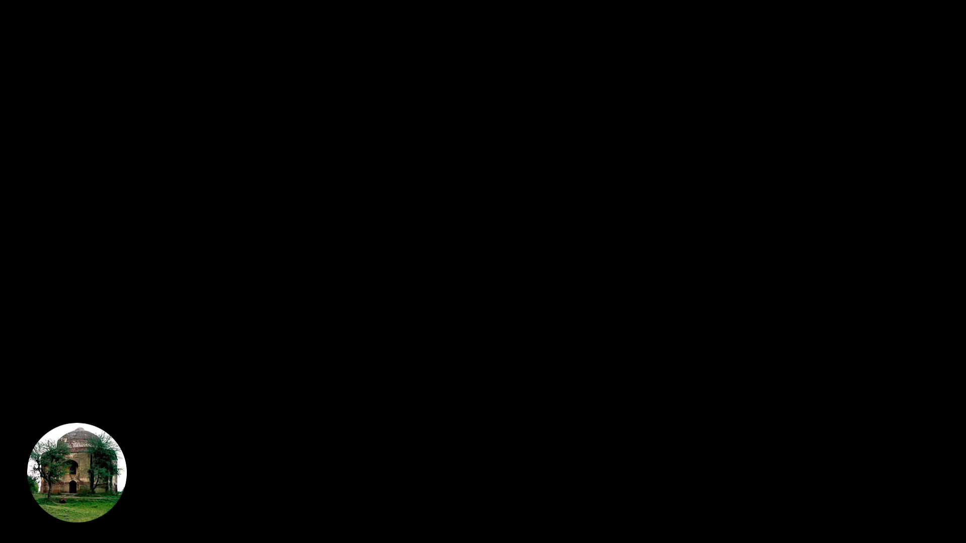